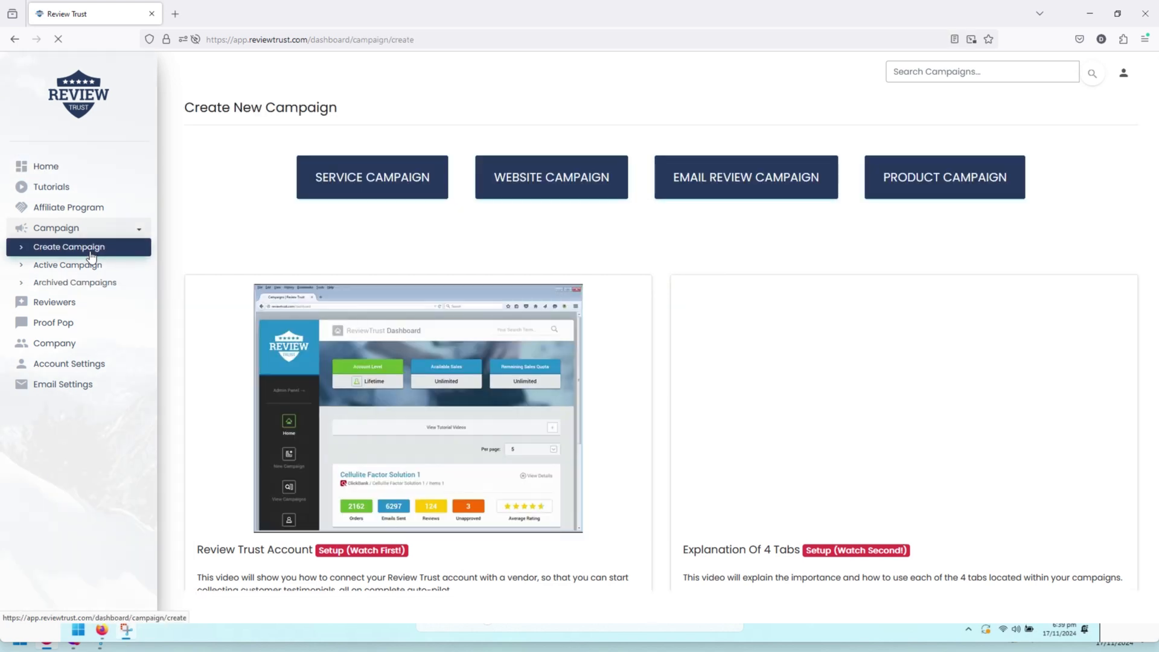
Choose WEBSITE CAMPAIGN on Create New Campaign to load the blank campaign form
left_click(555, 179)
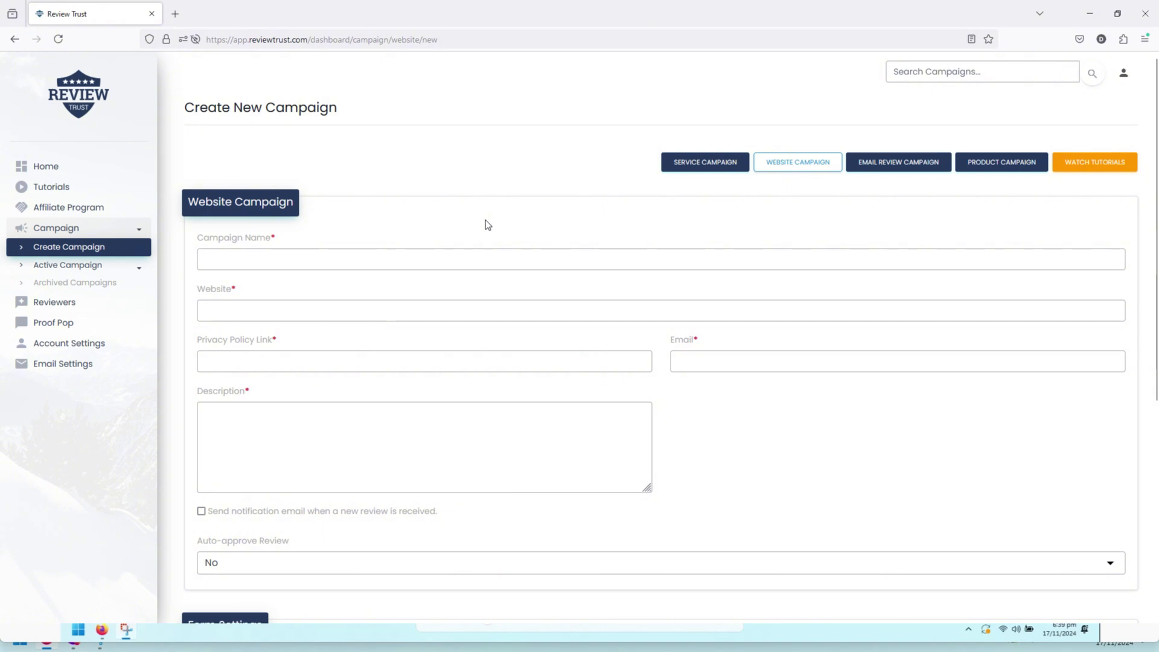
Name the campaign 'Test Website Campaign' and enter reviewtrust.com as its website
left_click(320, 262)
type("Test S")
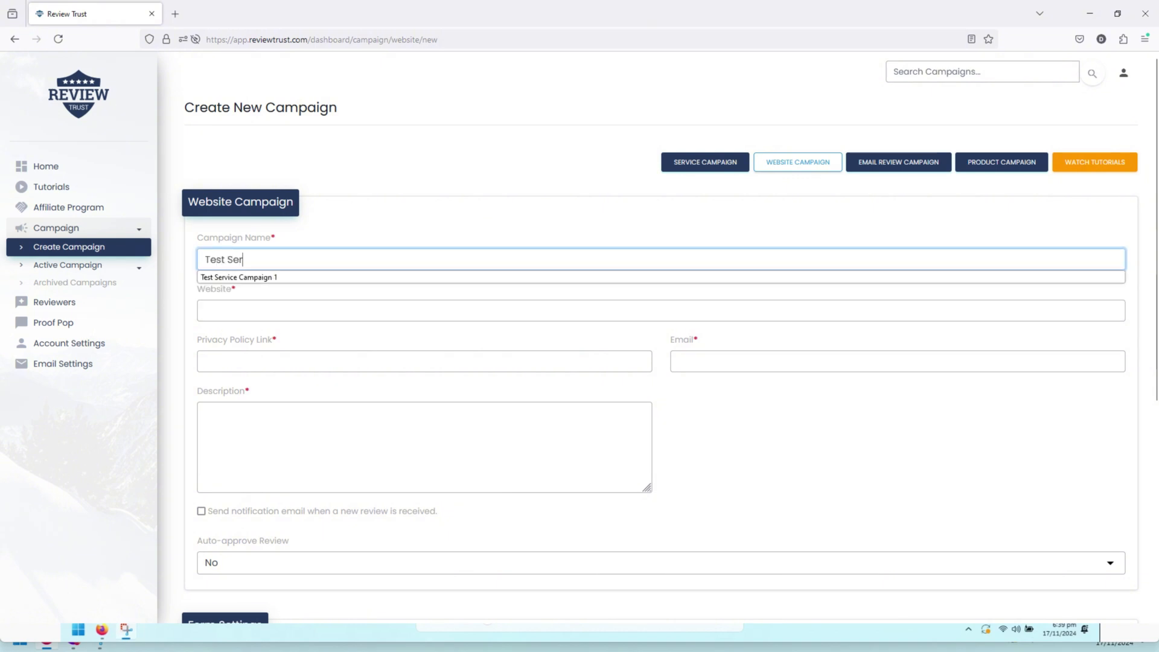
key("BackSpace")
type("Website ")
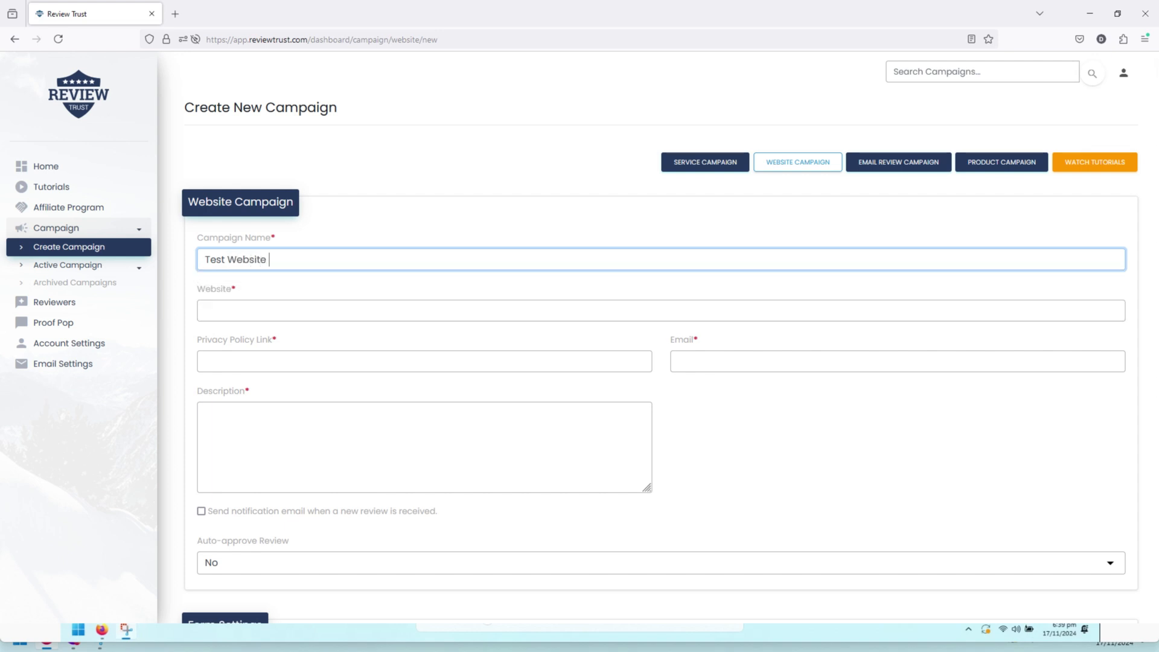
type("Campaign")
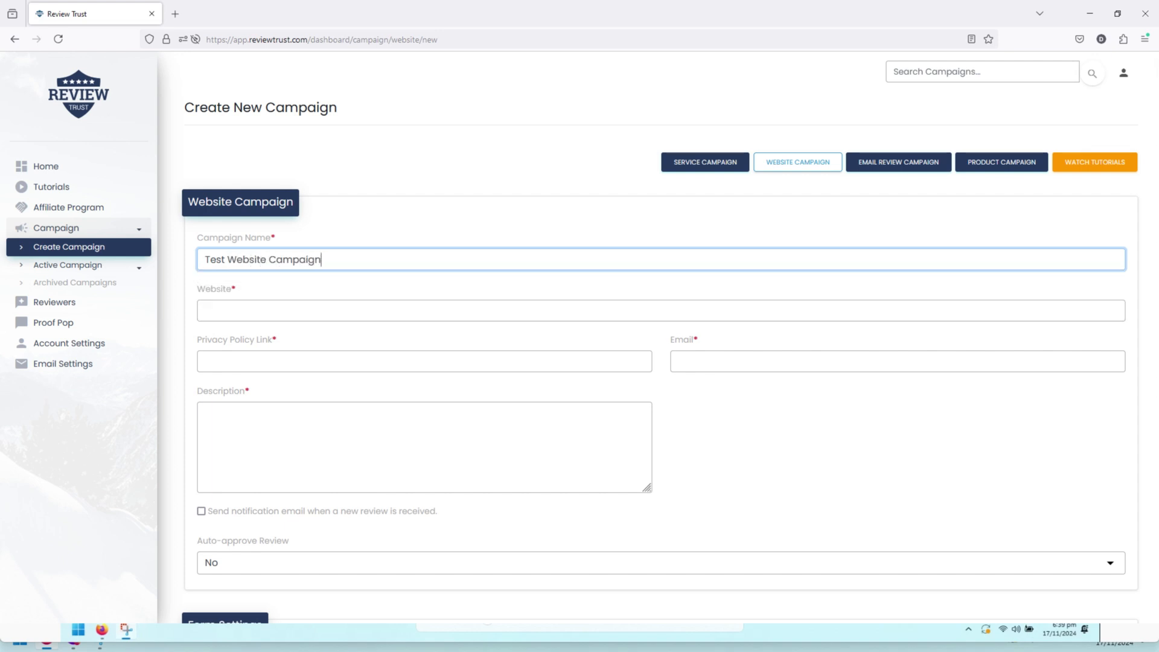
left_click(309, 314)
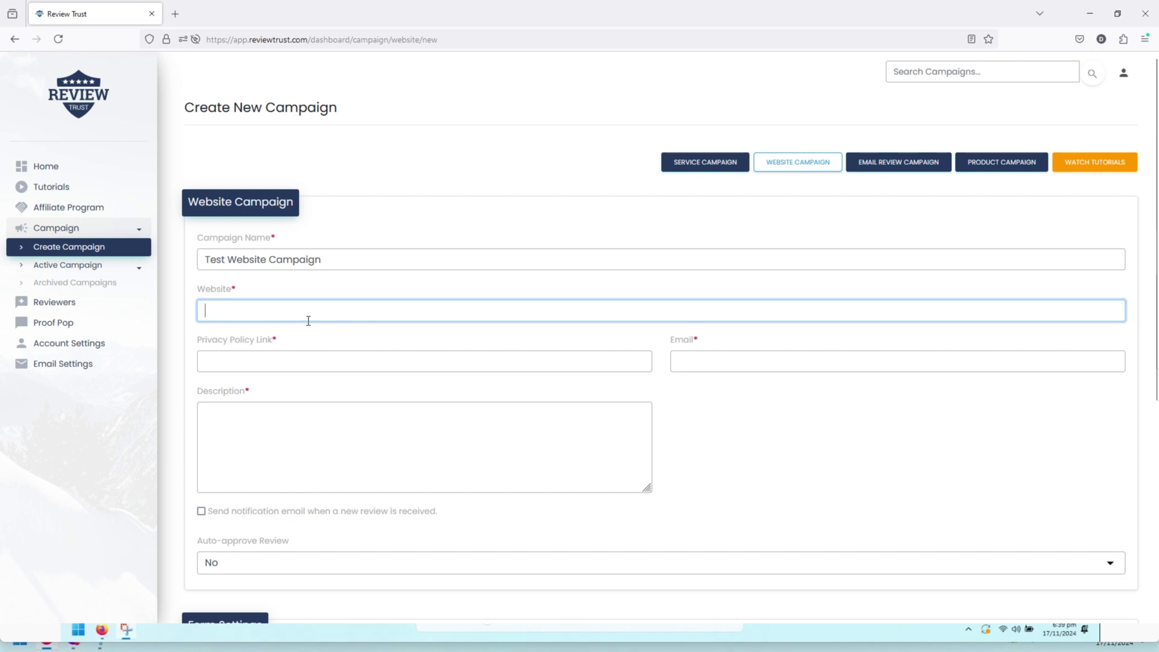
type("reviewtrust.com")
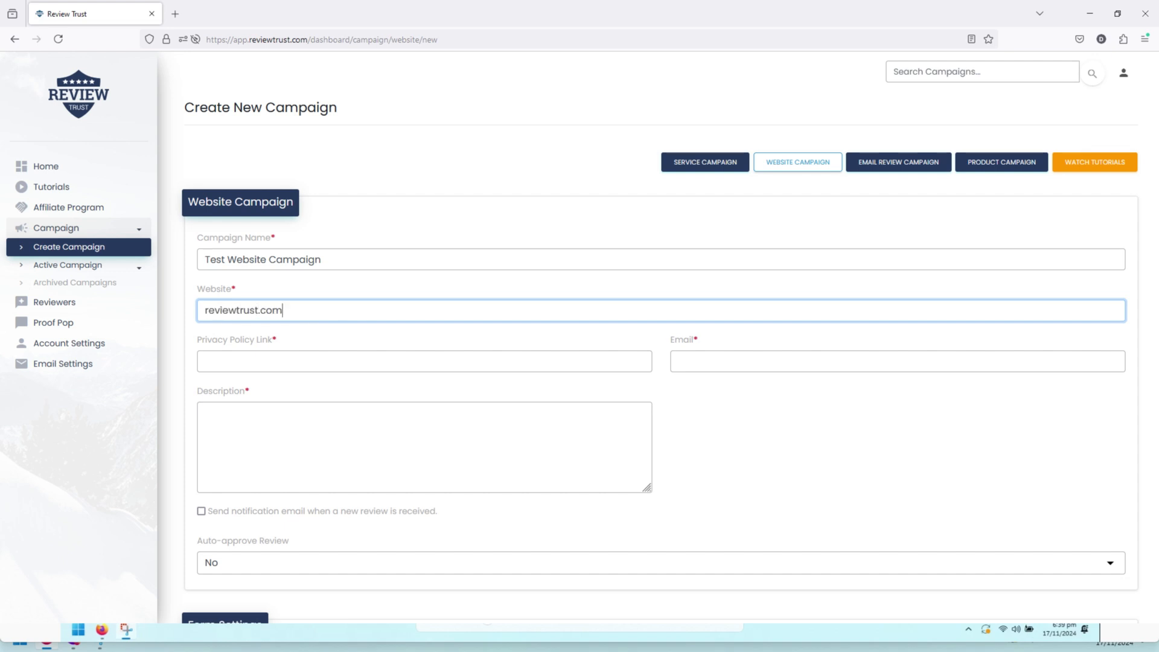
Pick the saved privacy policy link, enter the support e-mail, and begin the description 'This is a test campaign'
left_click(298, 358)
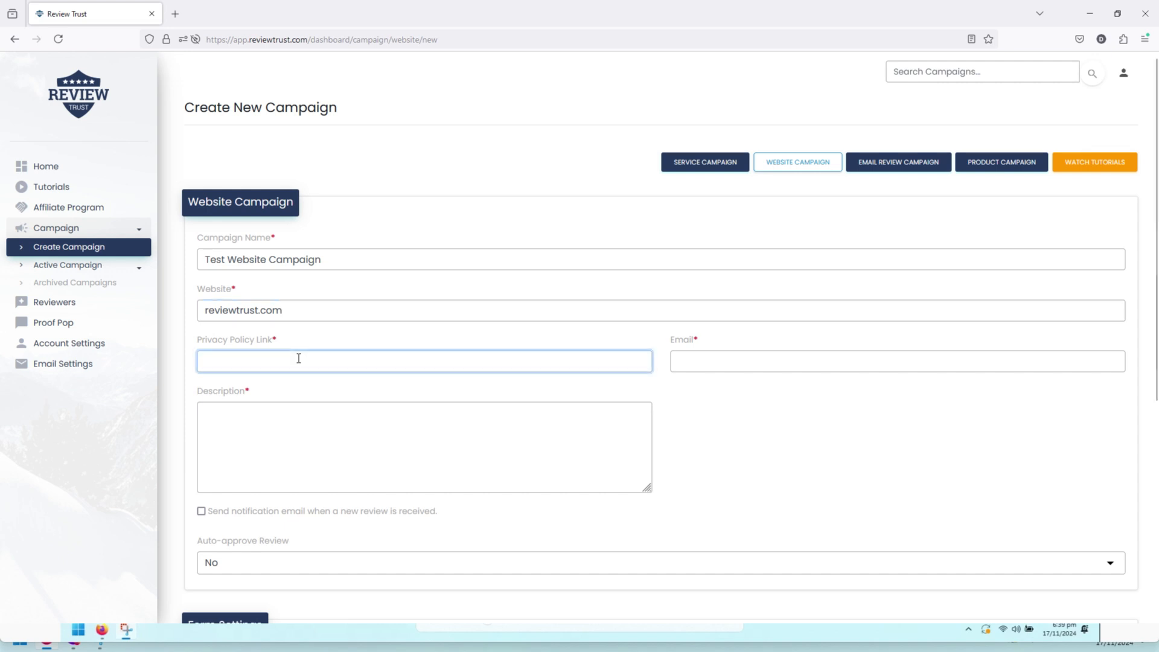
left_click(298, 358)
left_click(345, 384)
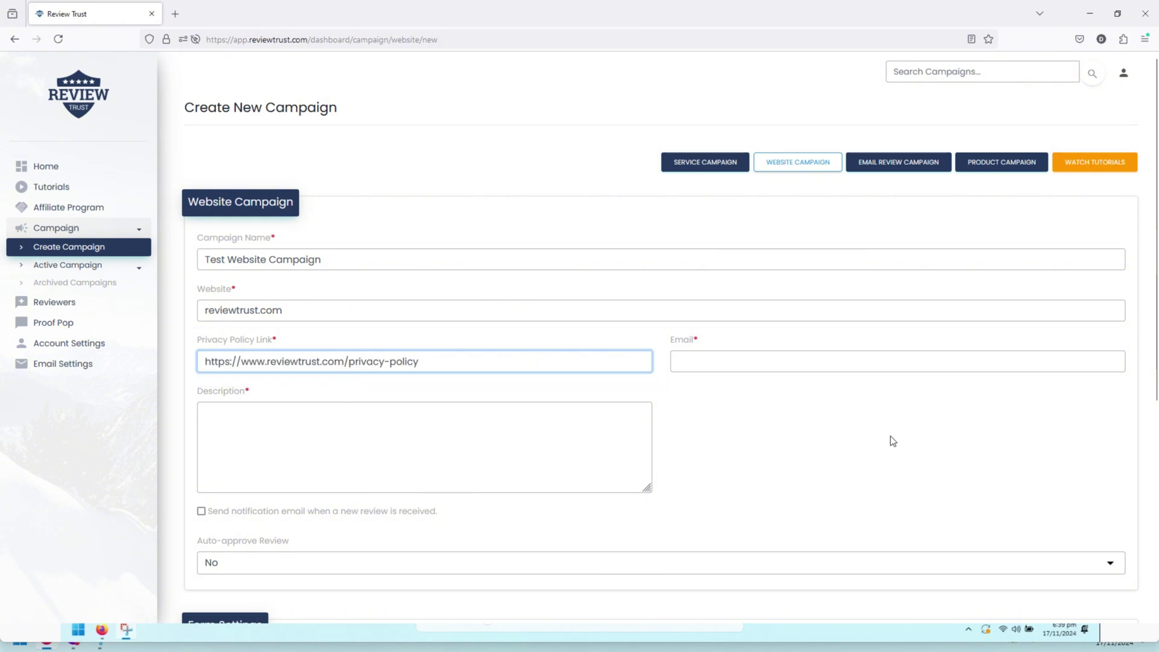
left_click(793, 357)
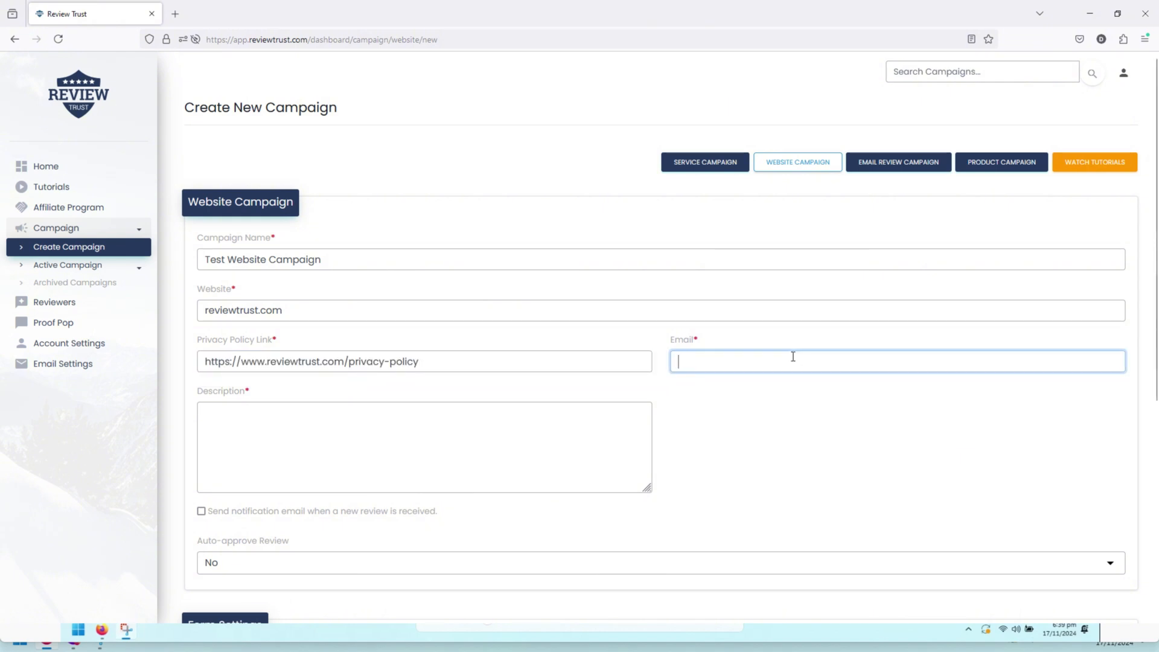
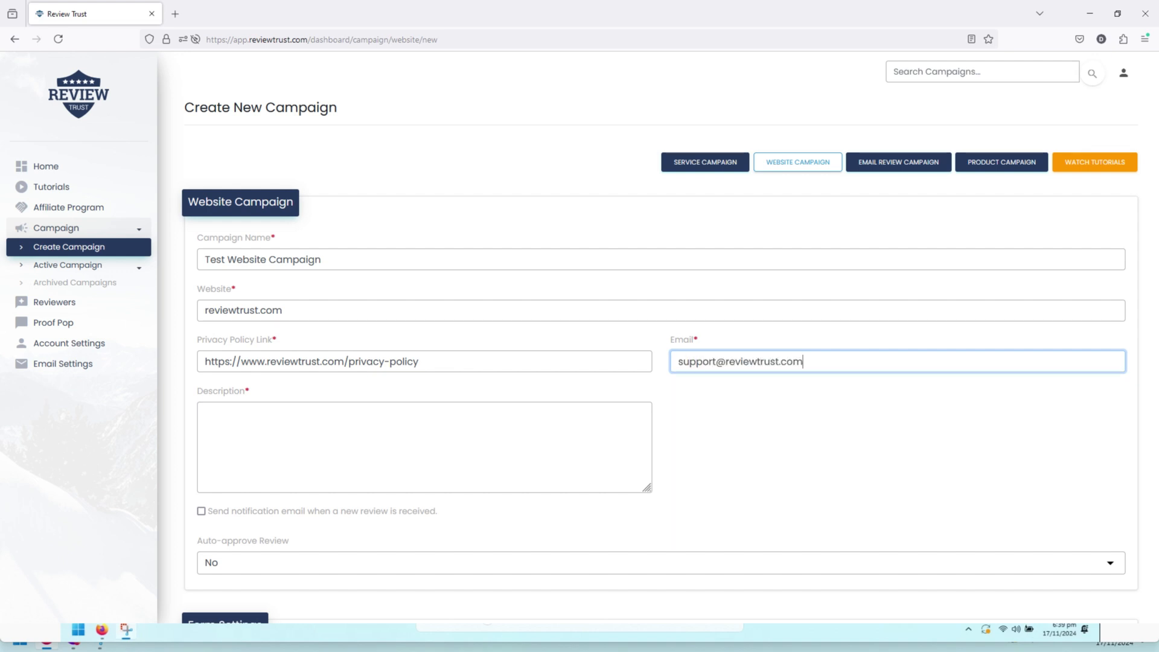
left_click(499, 425)
type("This")
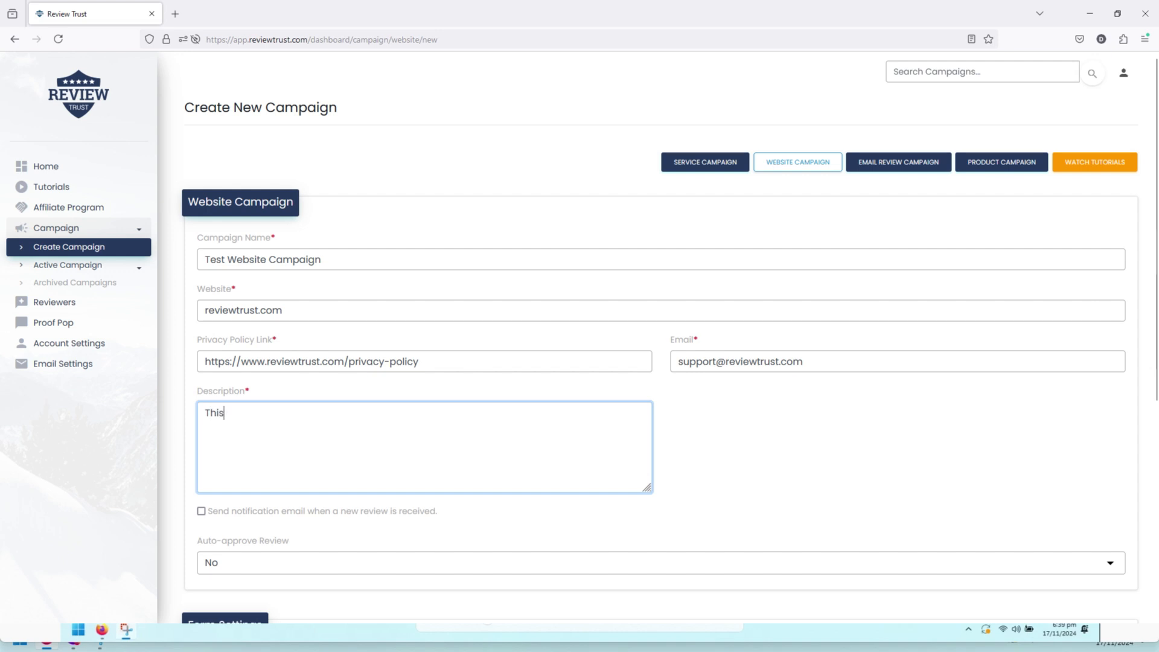
type(" is a test campaign")
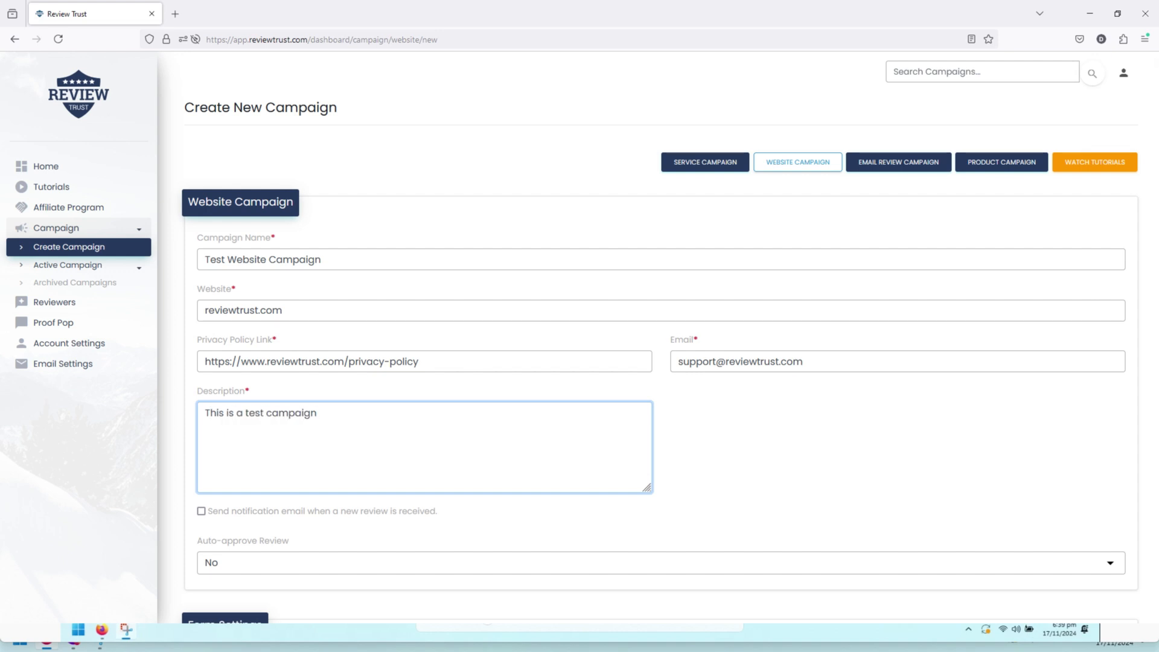
Turn on email notifications for new reviews and leave Auto-approve at No
scroll(227, 483, "down", 1)
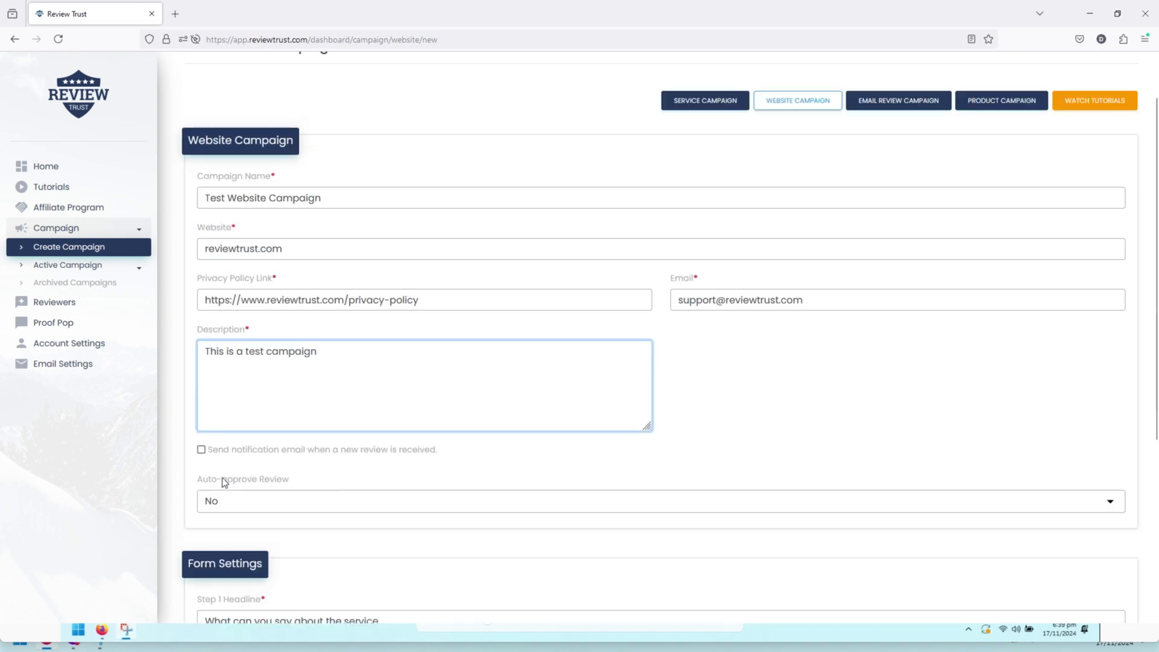
left_click(201, 449)
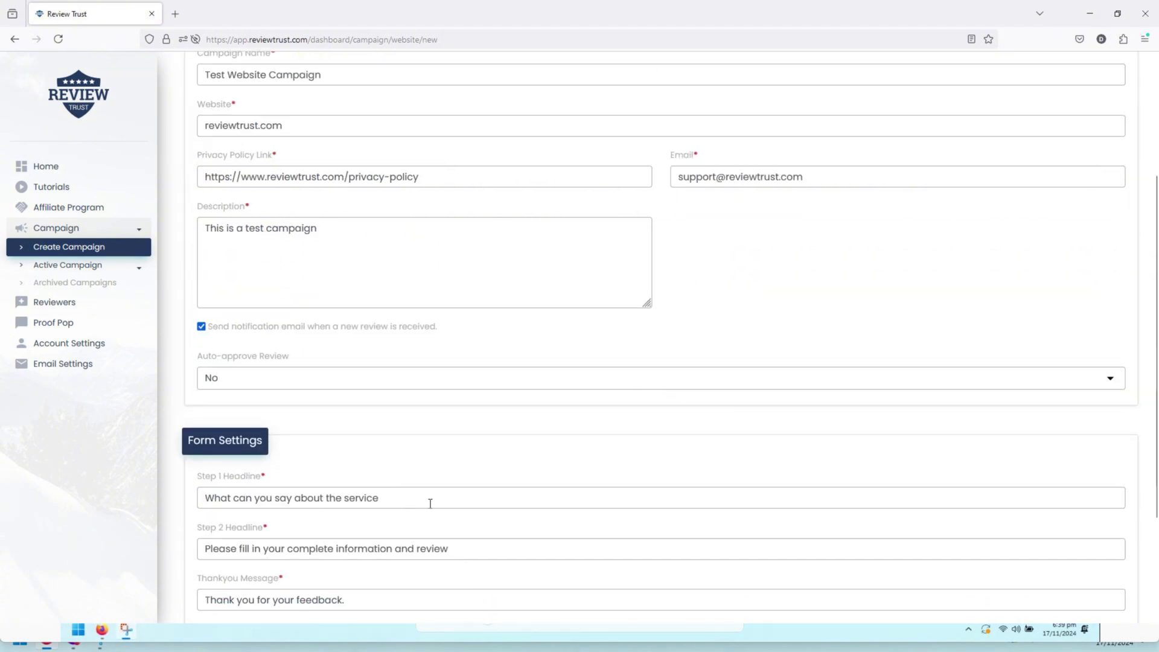
scroll(429, 502, "down", 2)
left_click(415, 373)
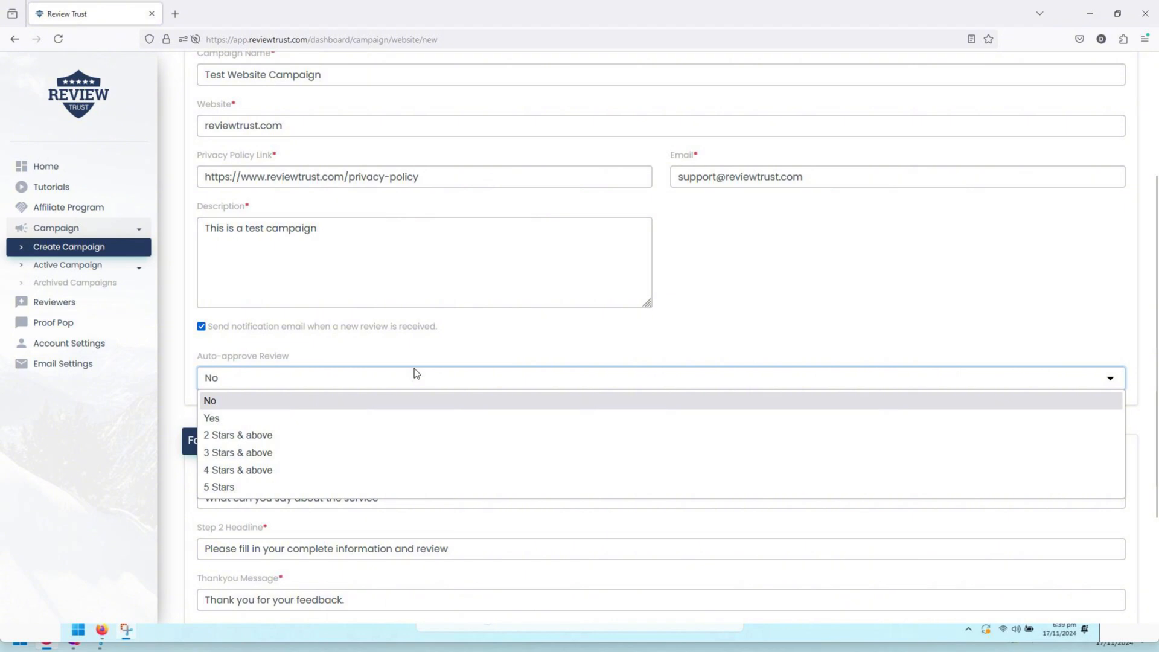
Agree to the Terms of Service and save the campaign
scroll(414, 373, "down", 3)
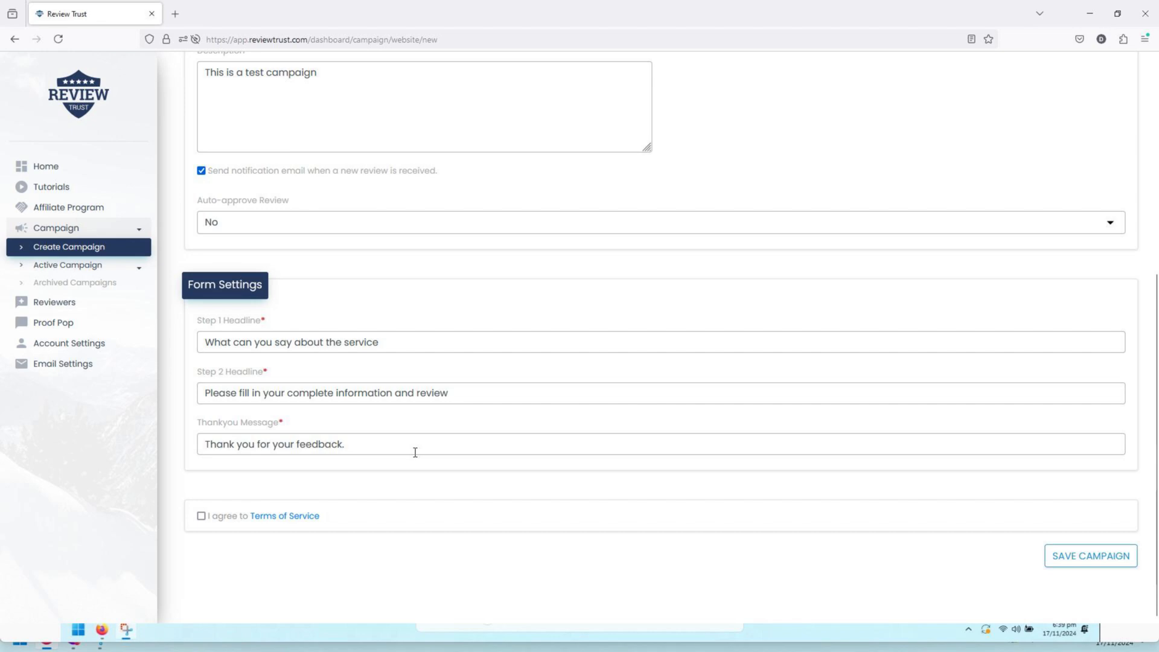
left_click(200, 516)
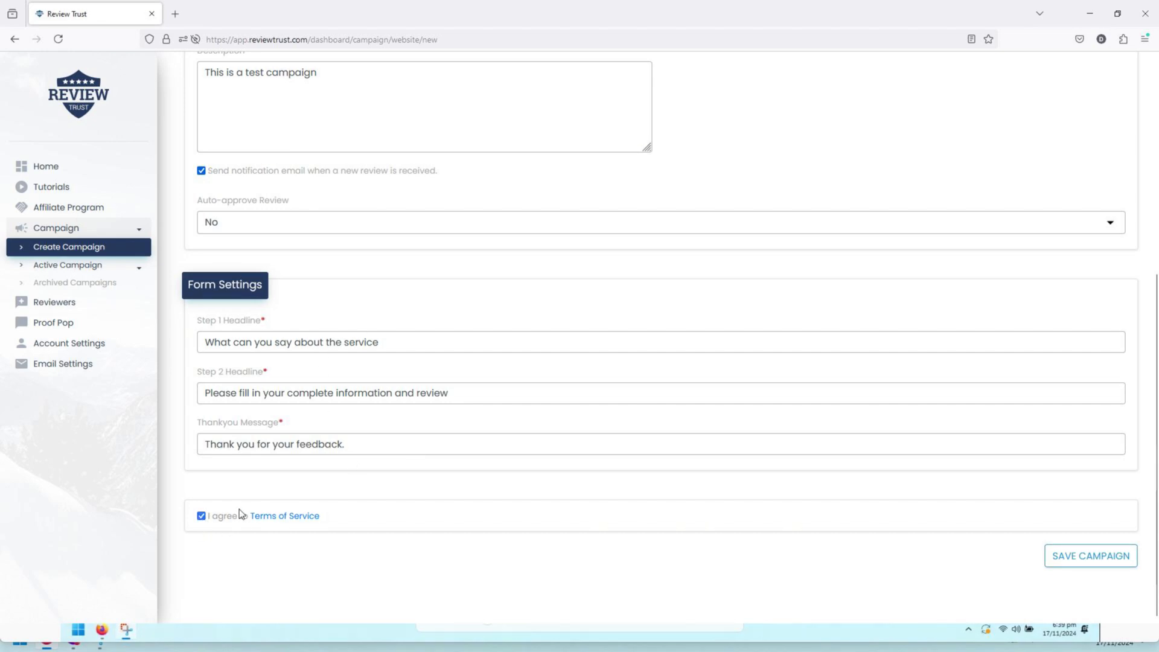
left_click(1056, 553)
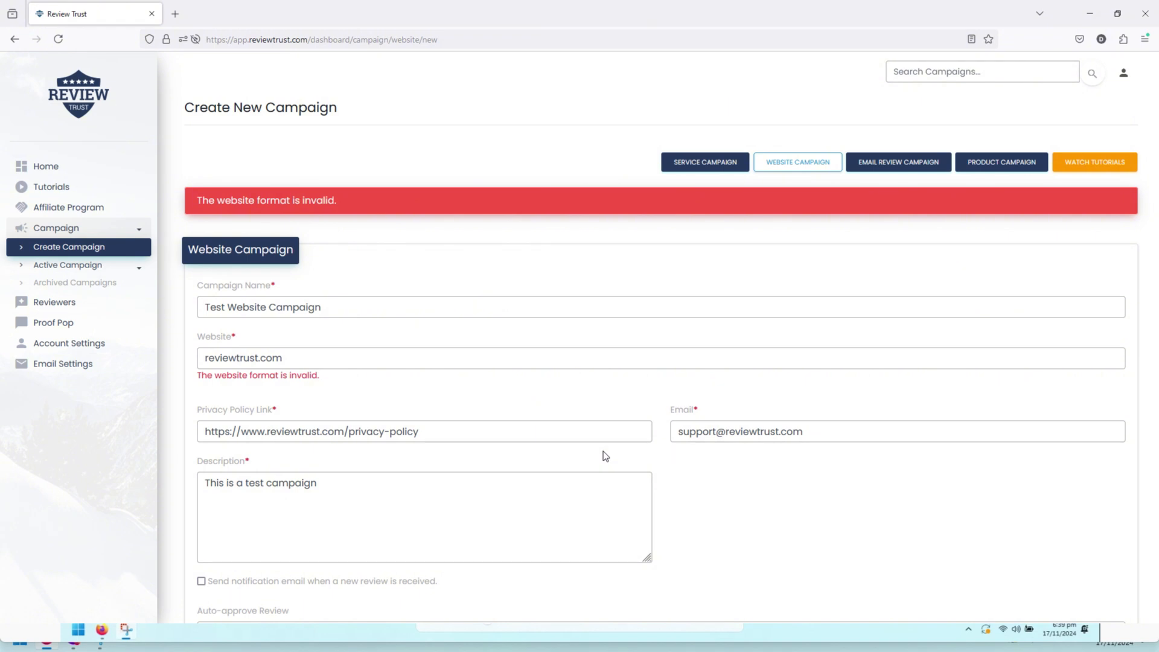
scroll(603, 451, "down", 4)
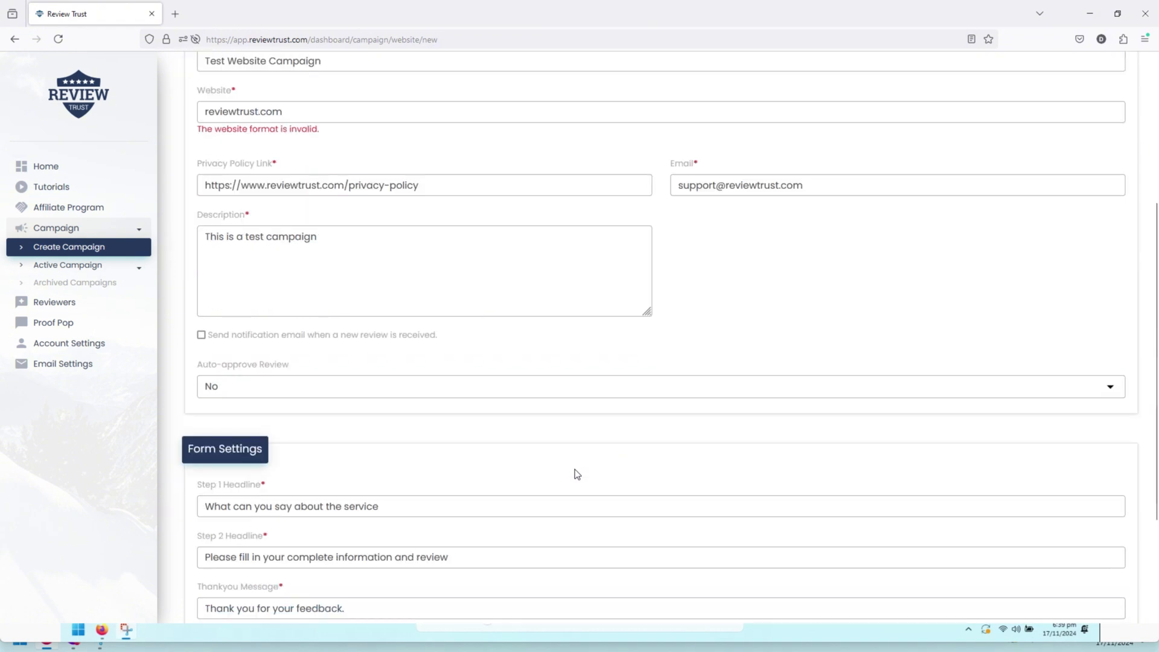
scroll(423, 447, "up", 3)
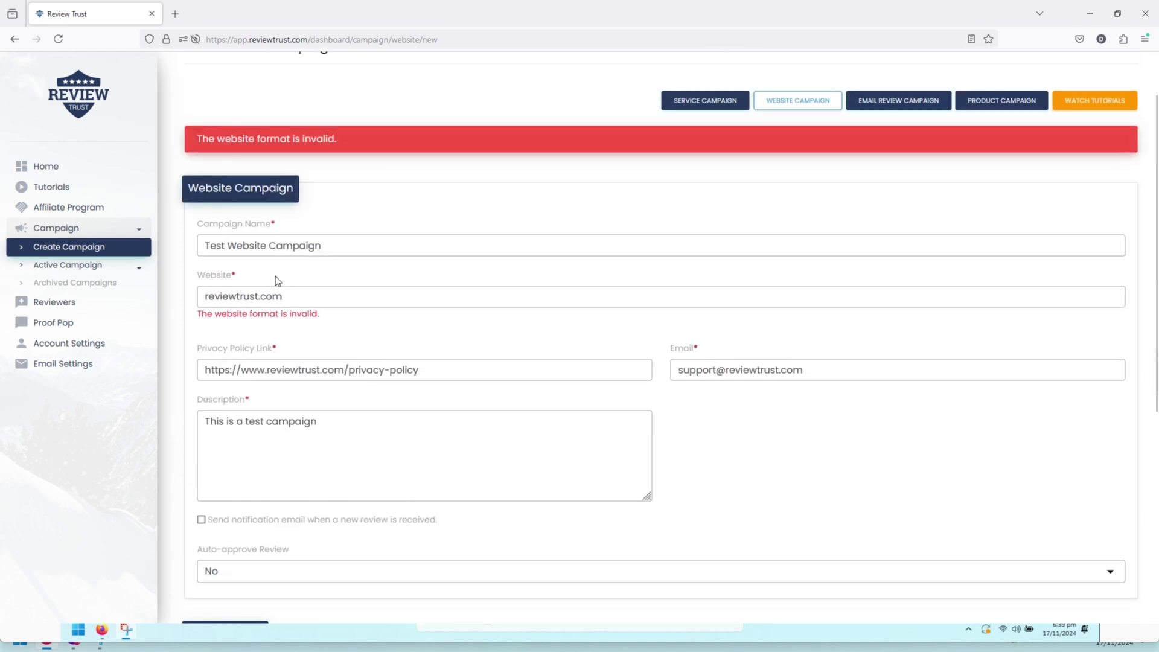
left_click(341, 301)
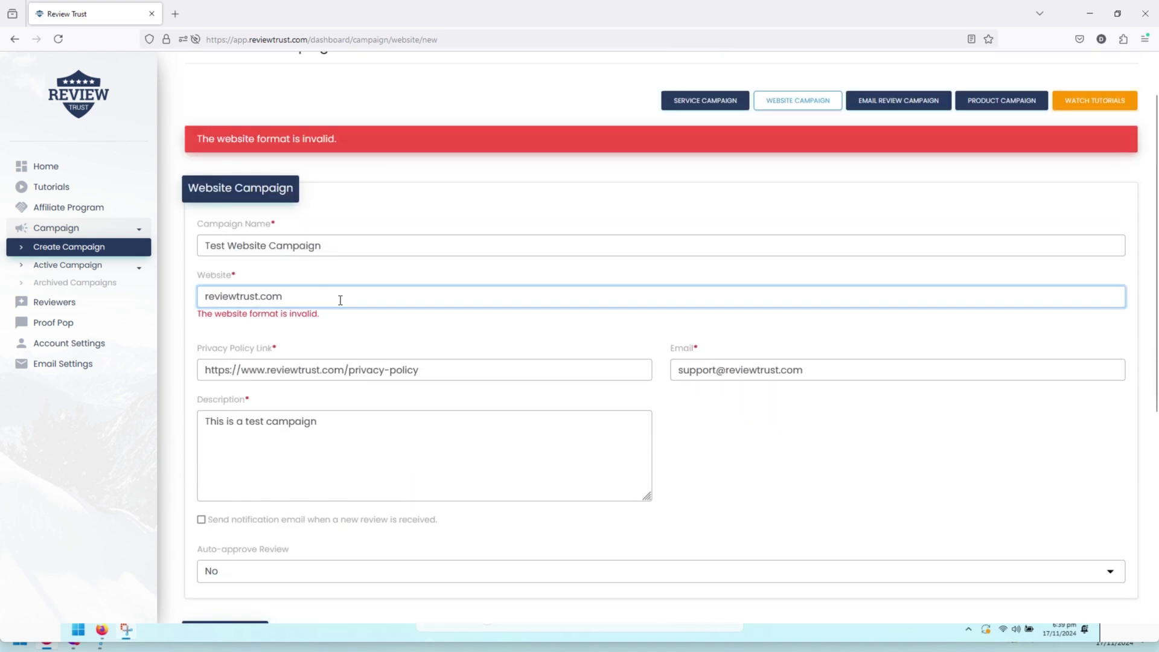
left_click(206, 297)
type("https")
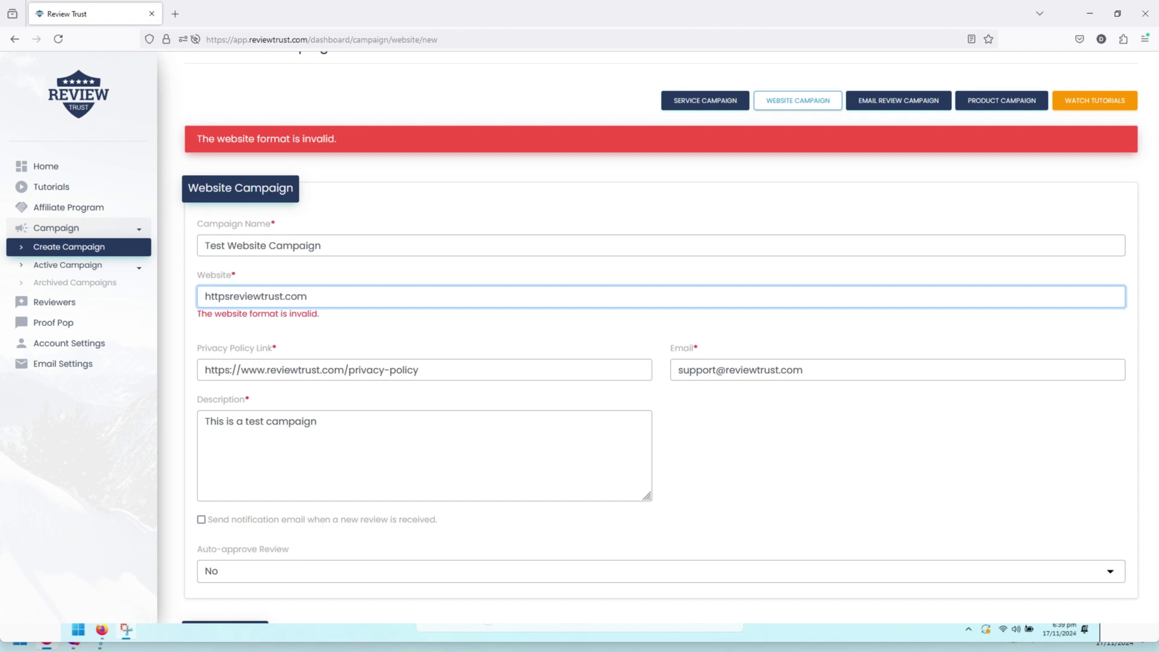
type("://www.")
scroll(387, 309, "down", 5)
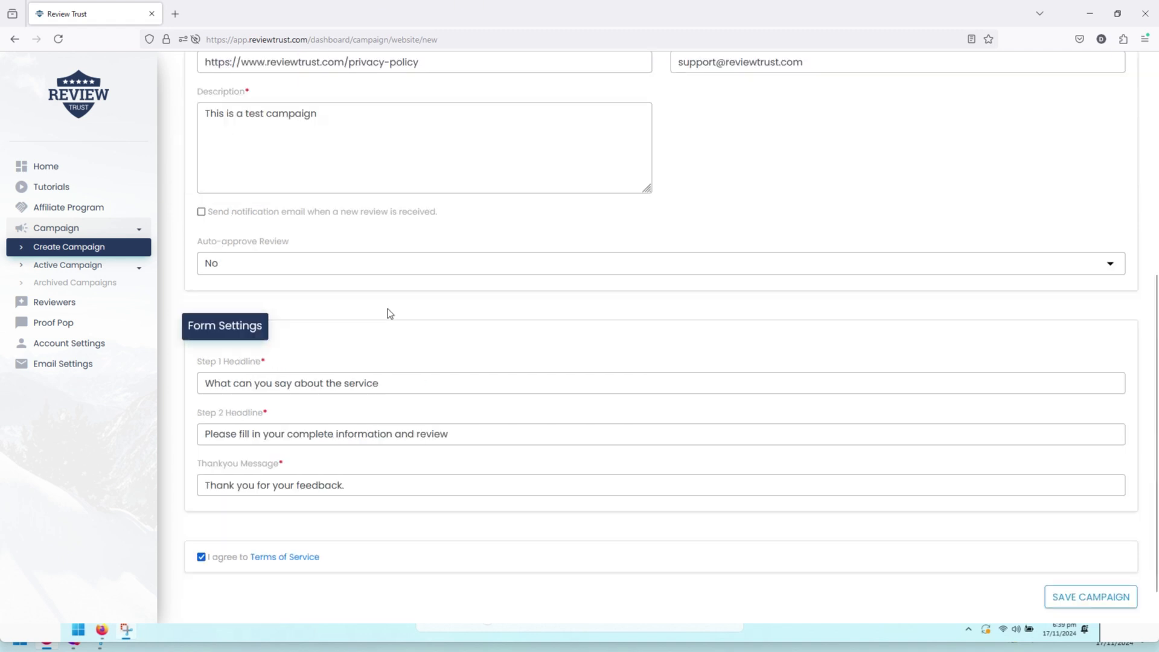
left_click(1114, 556)
scroll(490, 393, "up", 3)
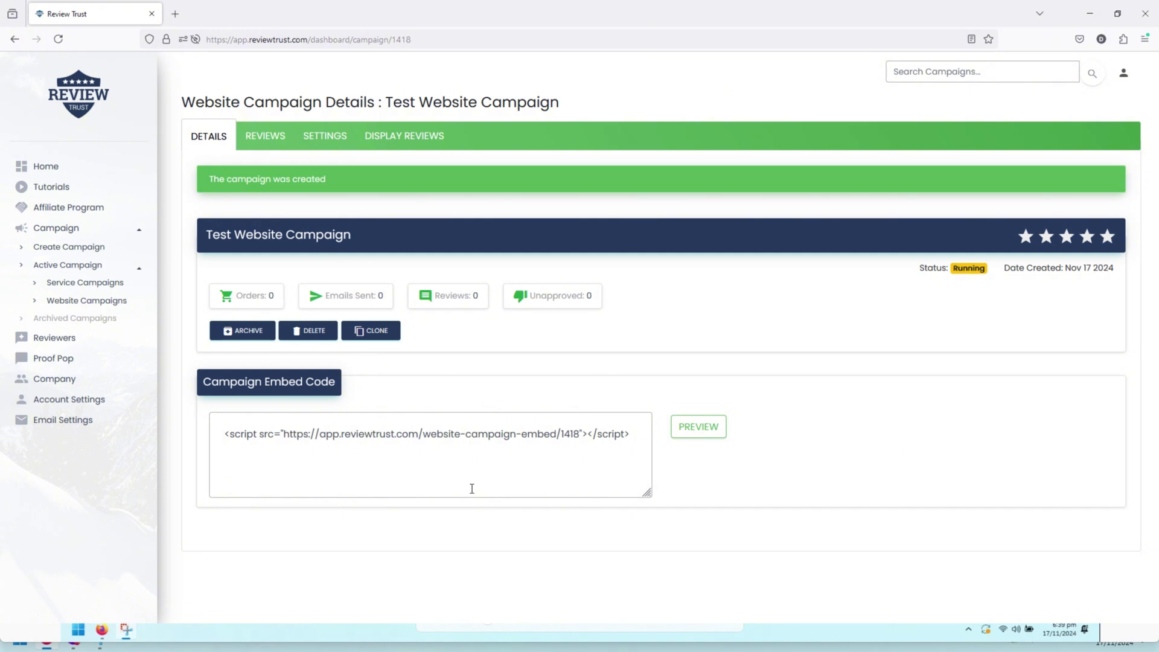
Select the full script tag in the Campaign Embed Code box
left_click(353, 458)
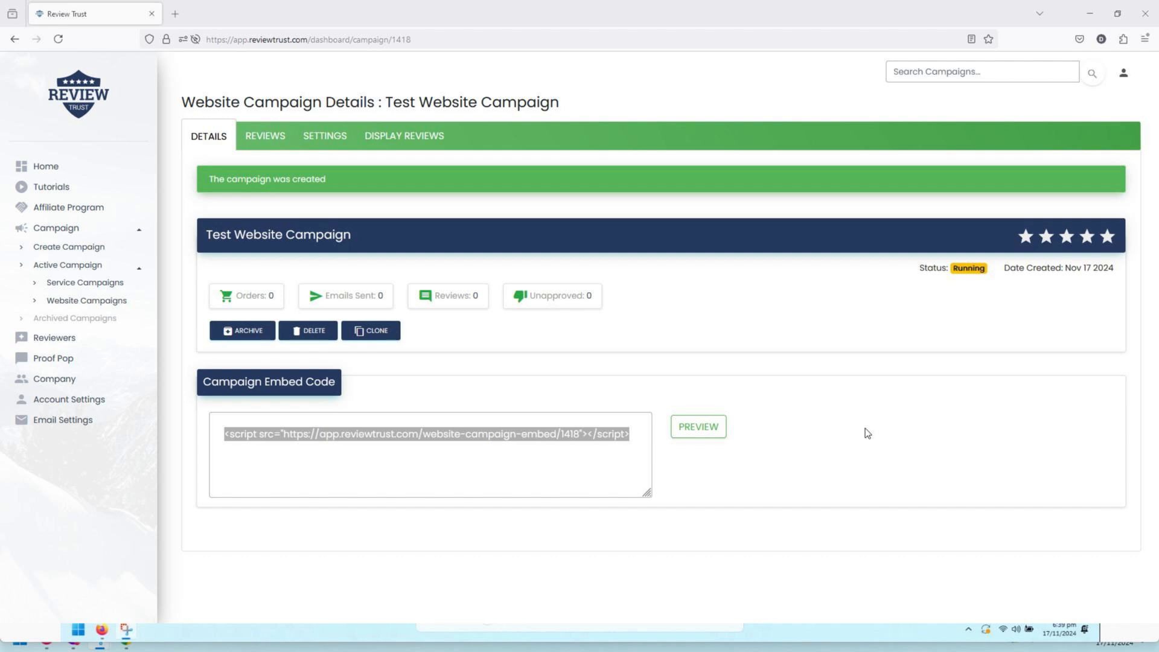
Load the copied reviewtrust.com test page address in a new Firefox tab
key("ctrl+t")
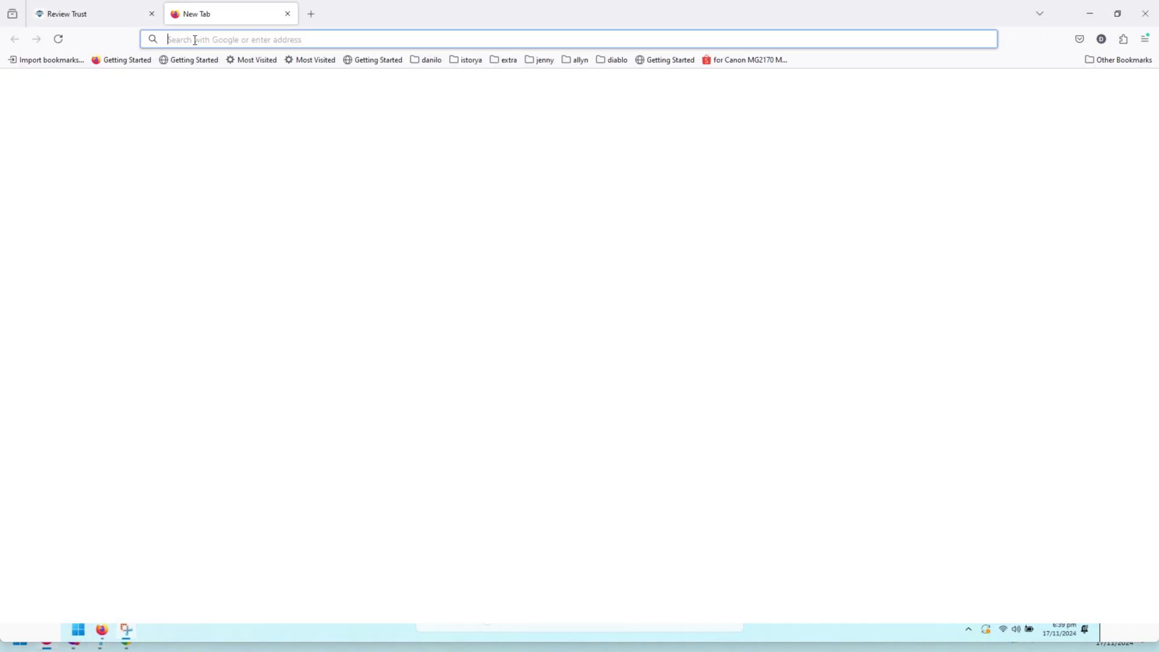
right_click(238, 39)
left_click(274, 133)
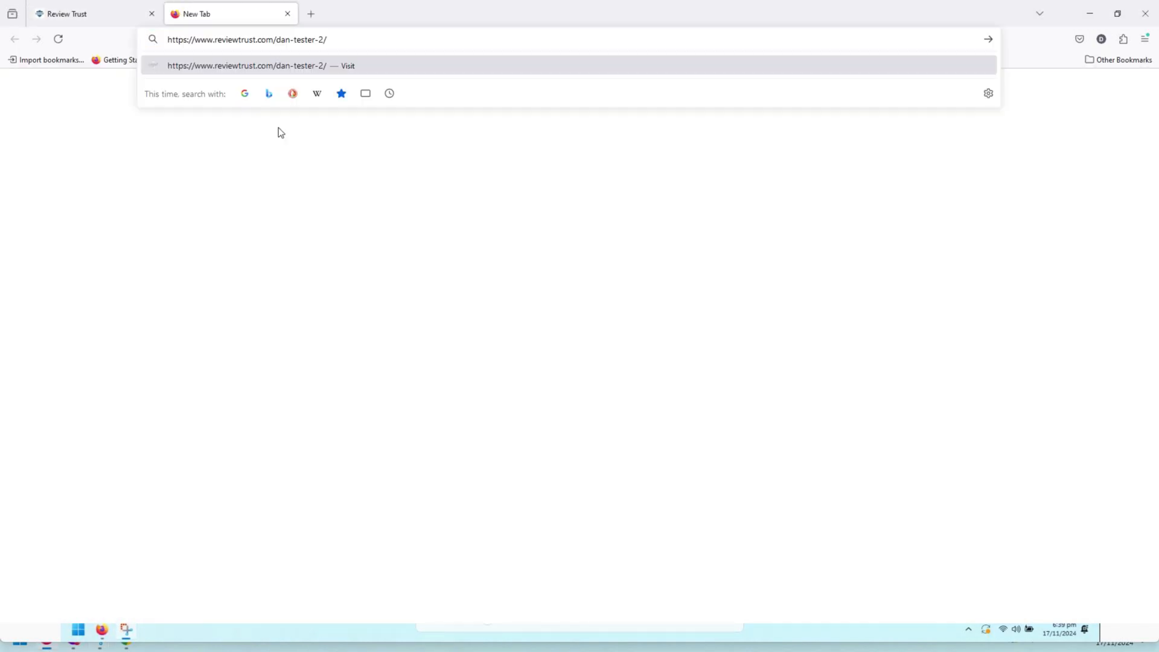
key("Return")
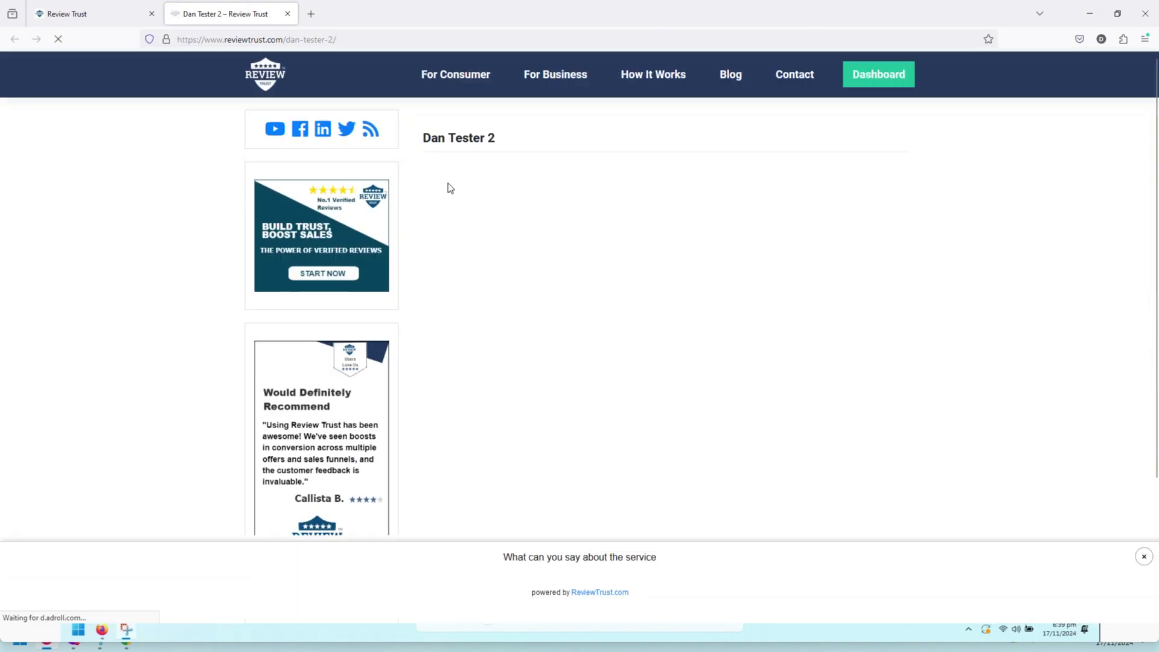
Give a five-star rating and fill in the reviewer's first name, last name and e-mail
scroll(448, 181, "down", 2)
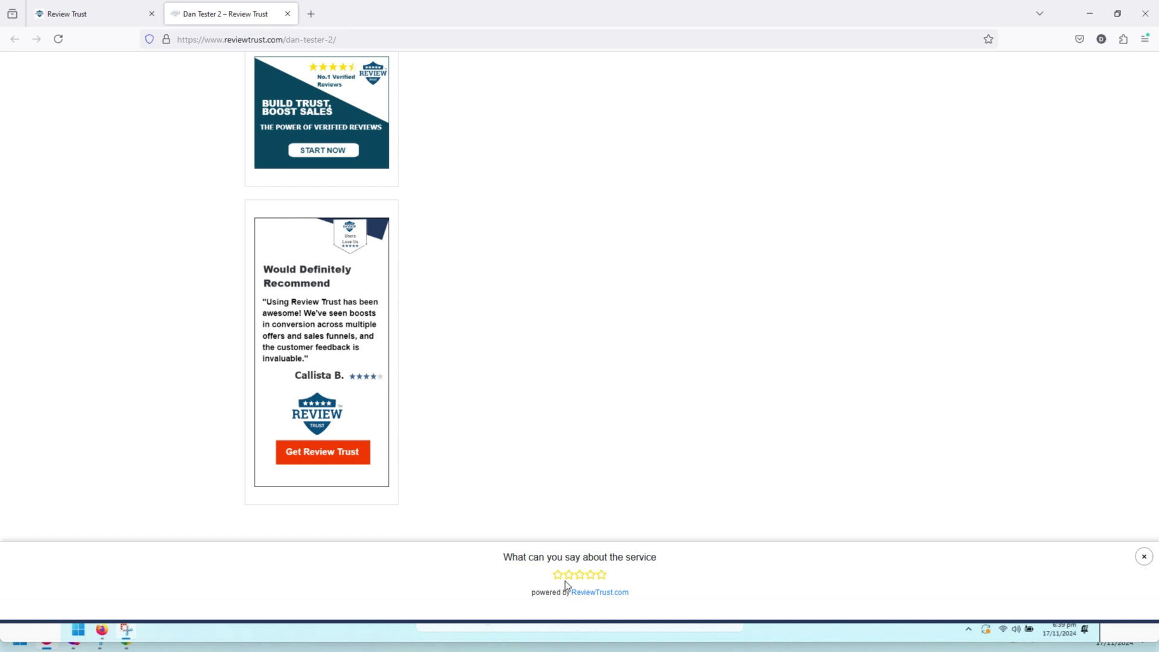
left_click(602, 575)
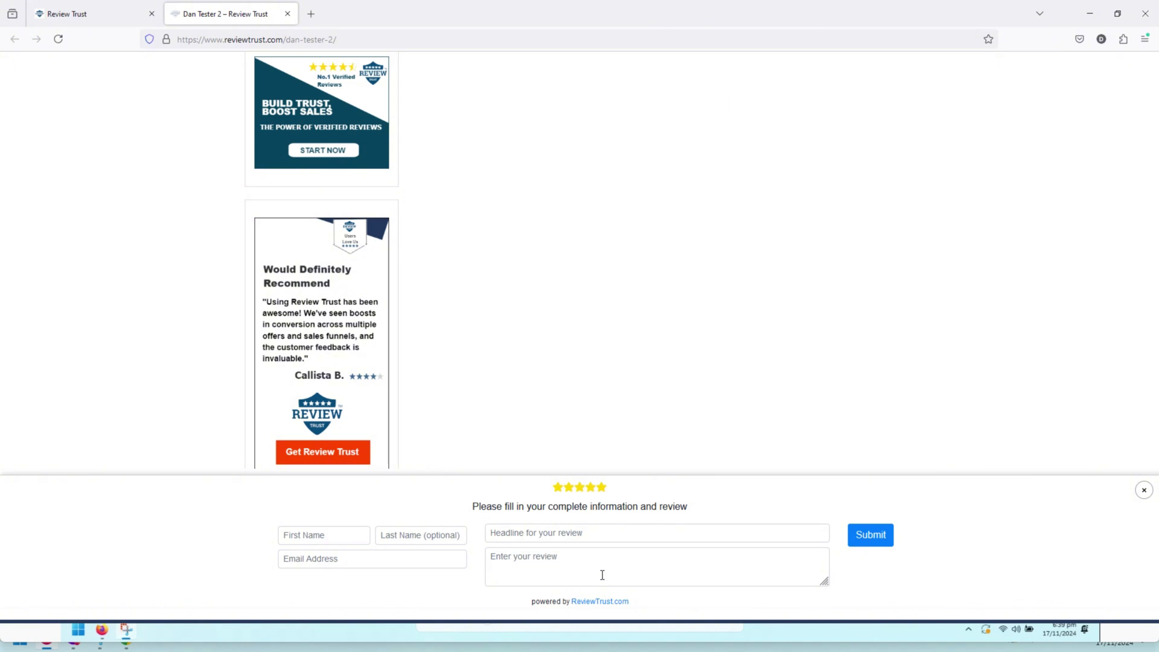
left_click(309, 541)
type("J")
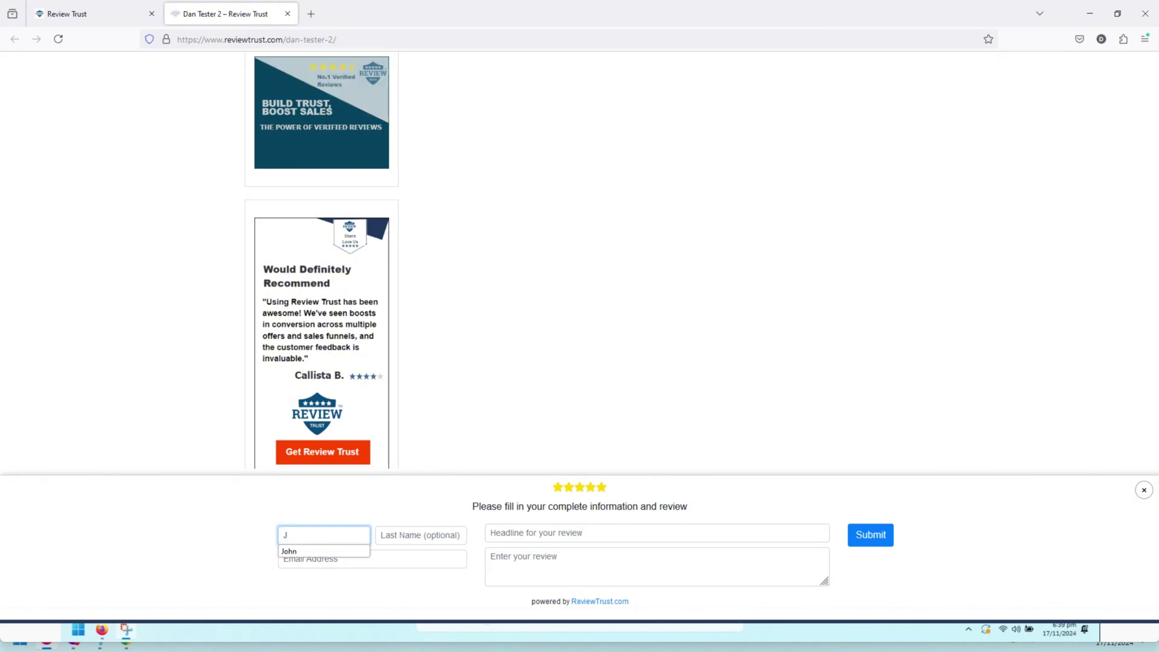
type("ohn")
key("BackSpace")
key("BackSpace")
type("n")
key("Tab")
type("Test")
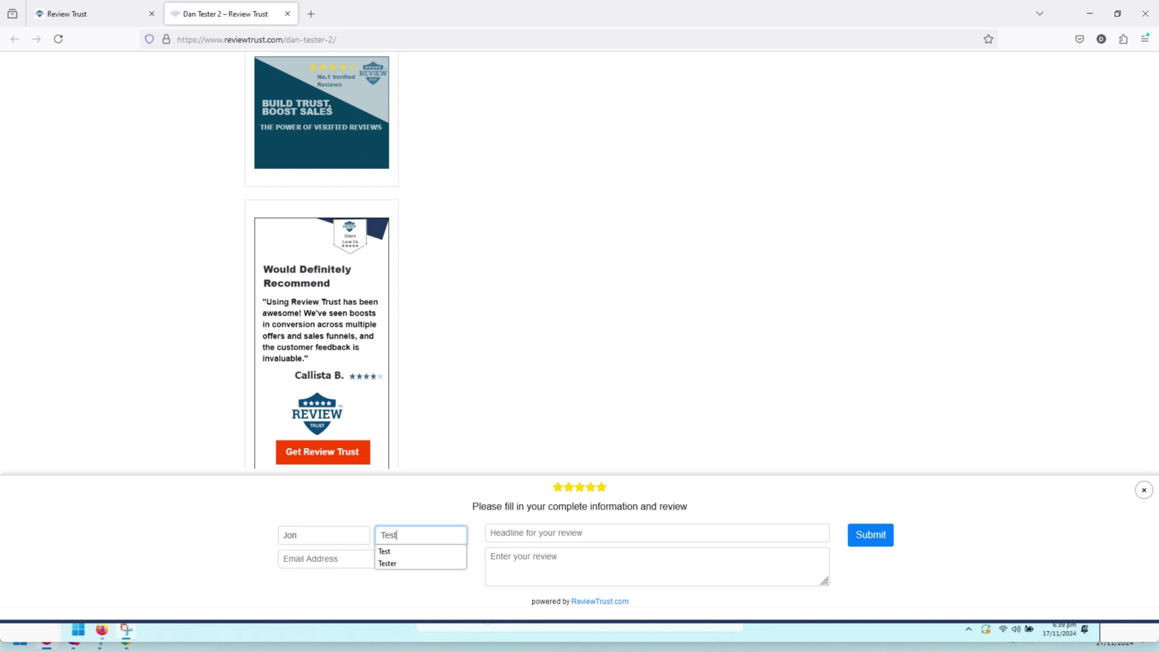
type("er")
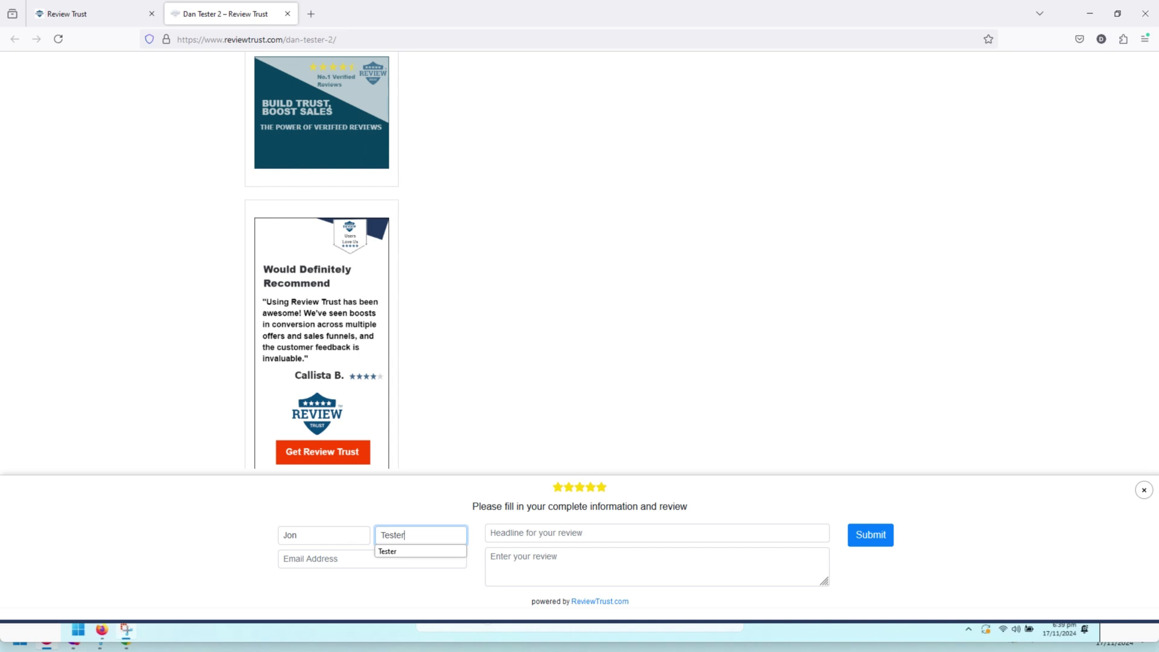
left_click(325, 559)
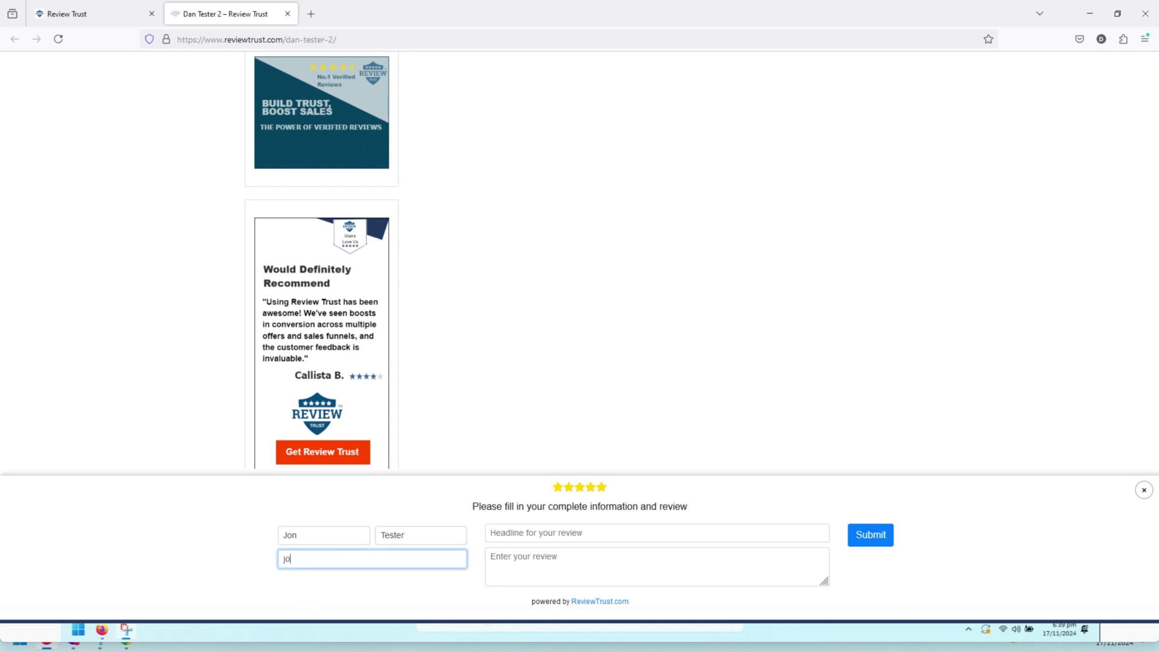
Add headline 'Test review headline' and text 'This is a test review content', then submit
left_click(613, 531)
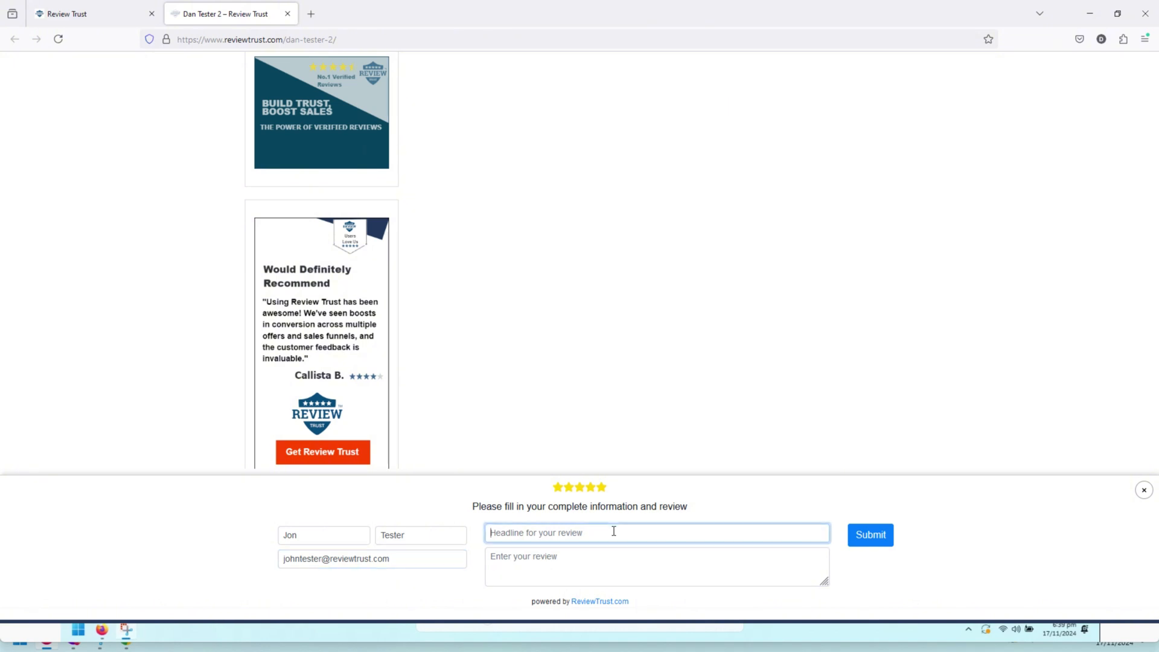
type("Test ")
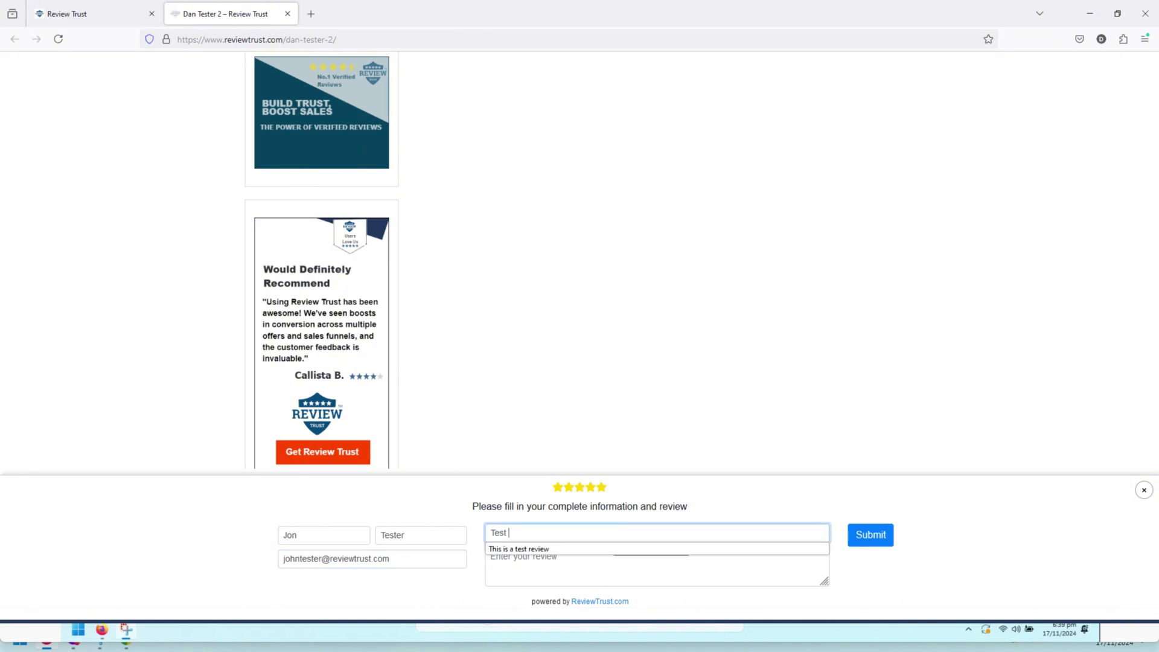
type("review headline")
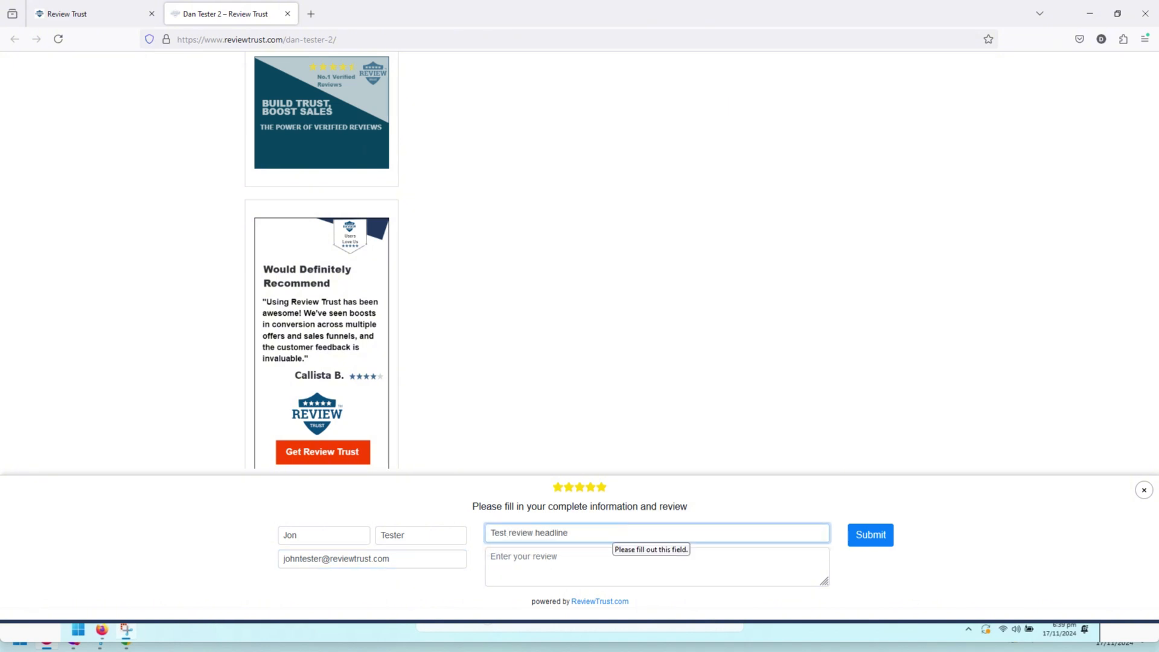
left_click(585, 559)
type("This is ")
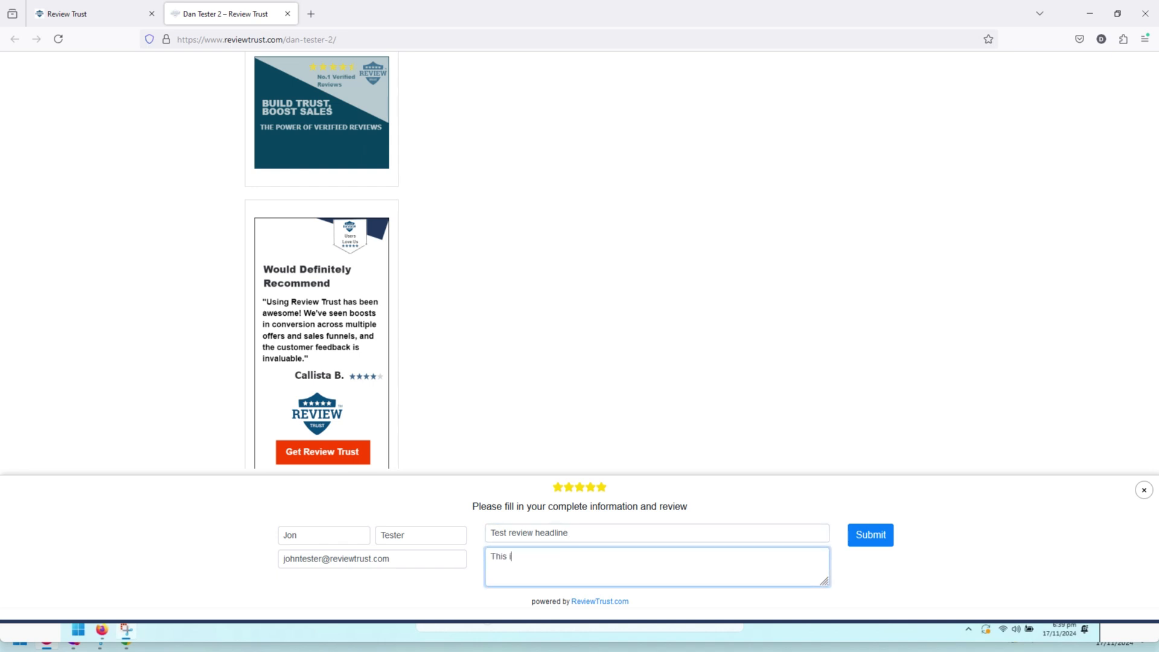
type("a test review content")
left_click(869, 537)
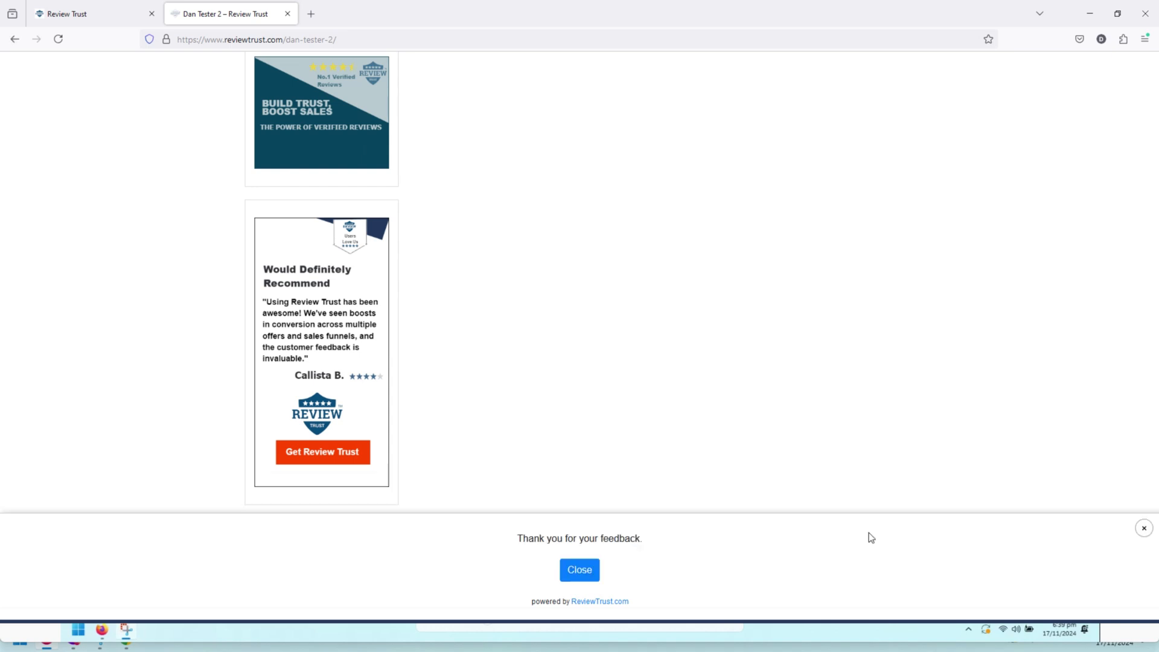
triple_click(574, 576)
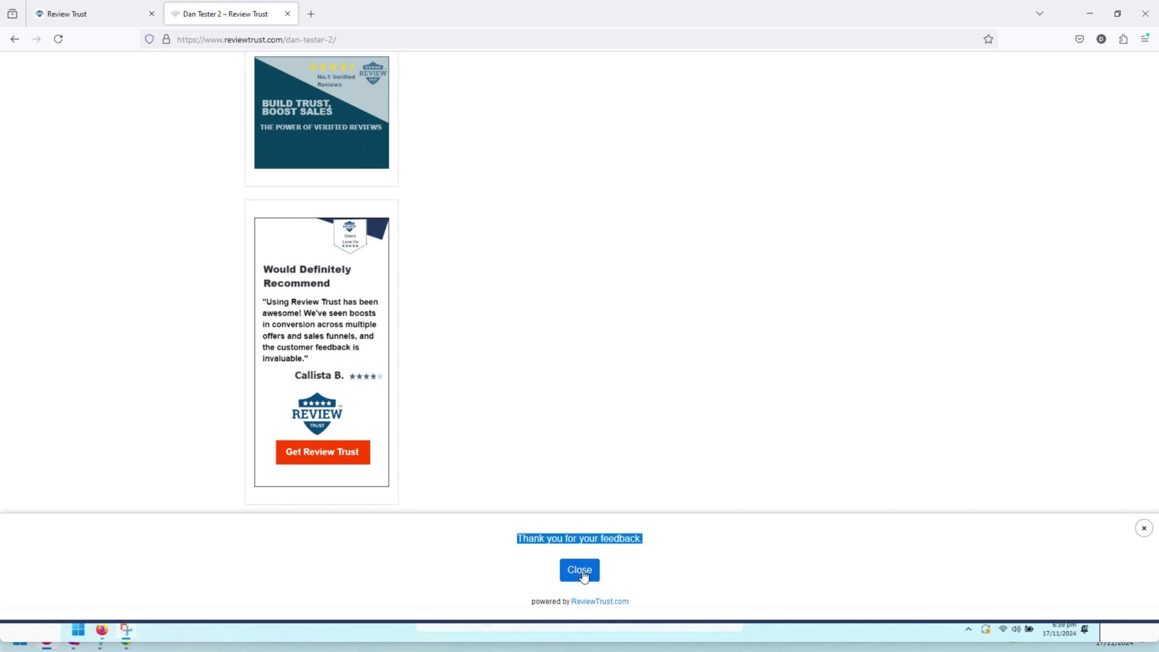
Check the Step 2 Headline and Thankyou Message in the campaign's Form Settings
left_click(66, 14)
left_click(339, 137)
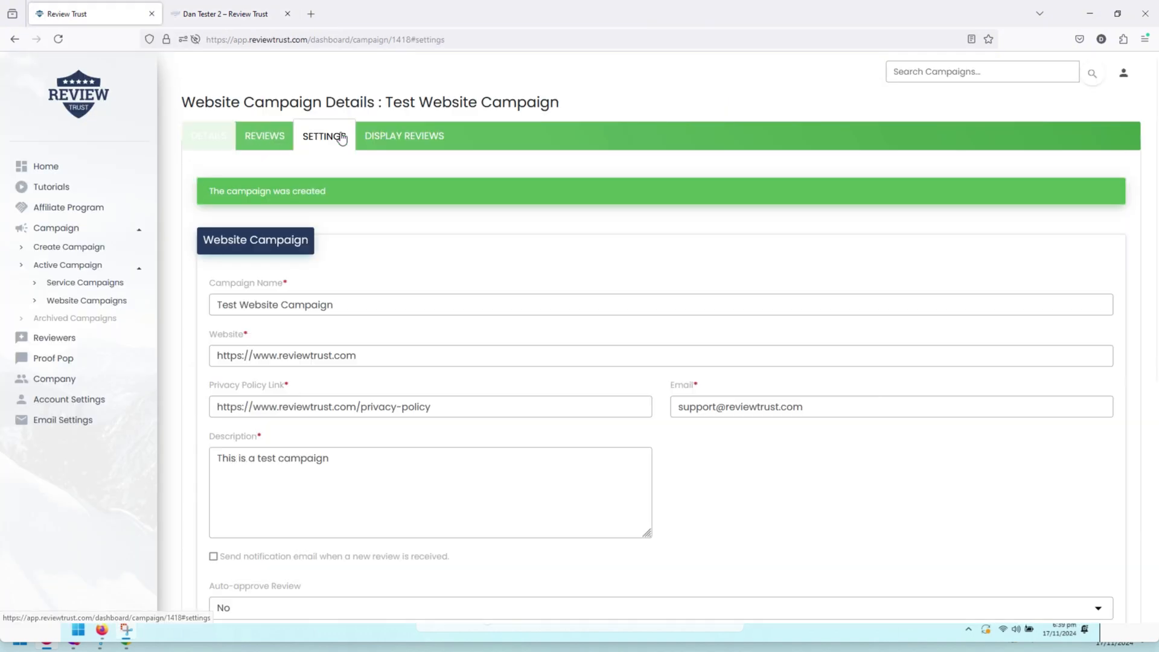
scroll(831, 297, "down", 6)
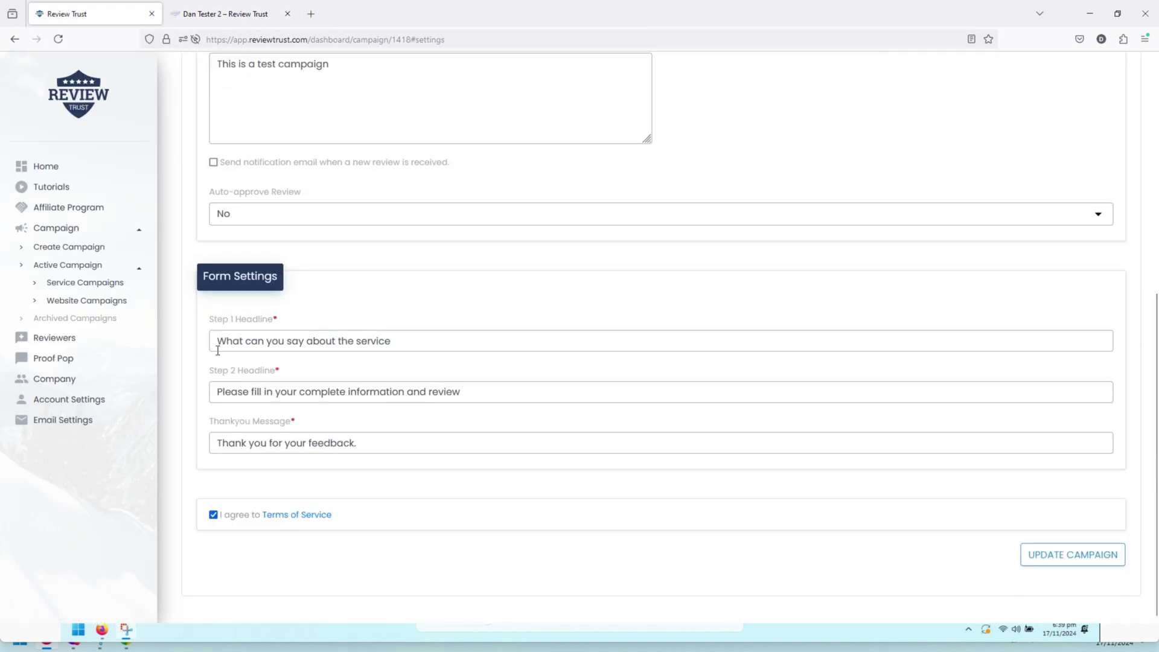
left_click(502, 395)
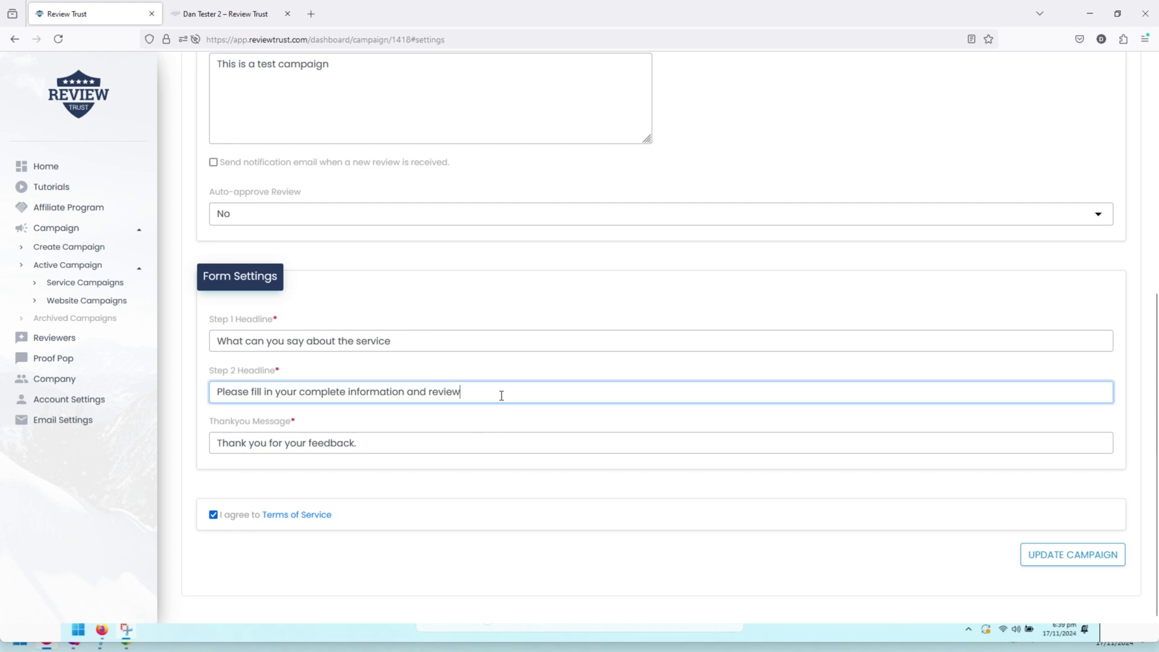
left_click(429, 445)
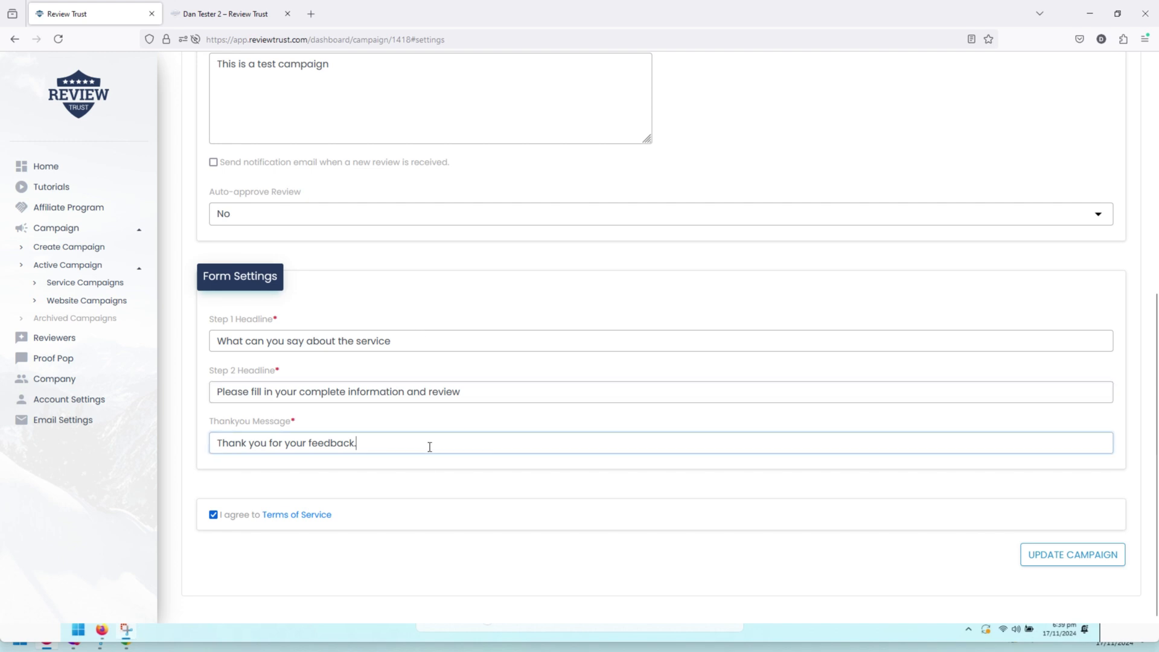
Close the test page's thank-you bar, then open the campaign's Reviews list
left_click(217, 15)
left_click(580, 569)
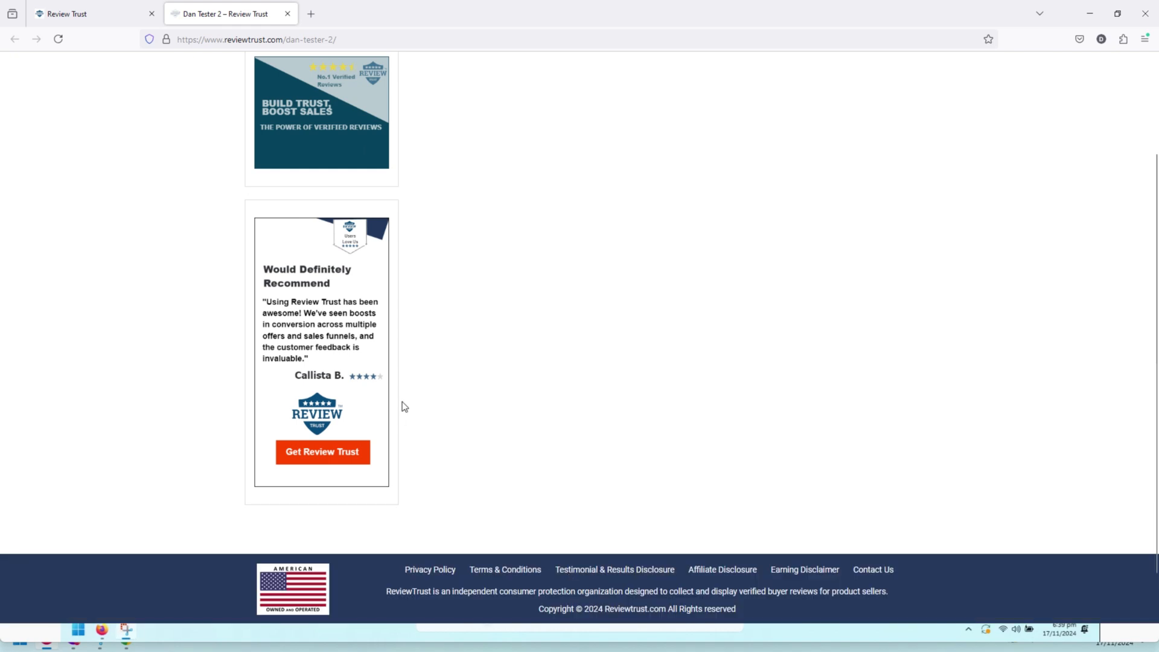
left_click(82, 17)
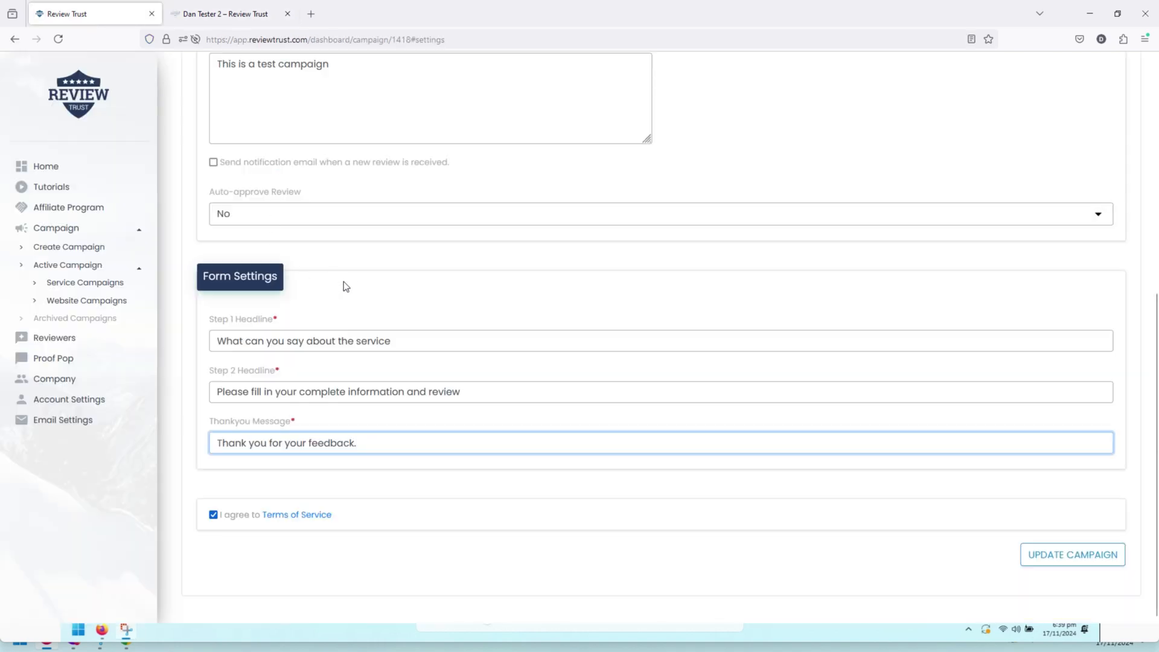
scroll(399, 332, "up", 4)
scroll(398, 332, "up", 3)
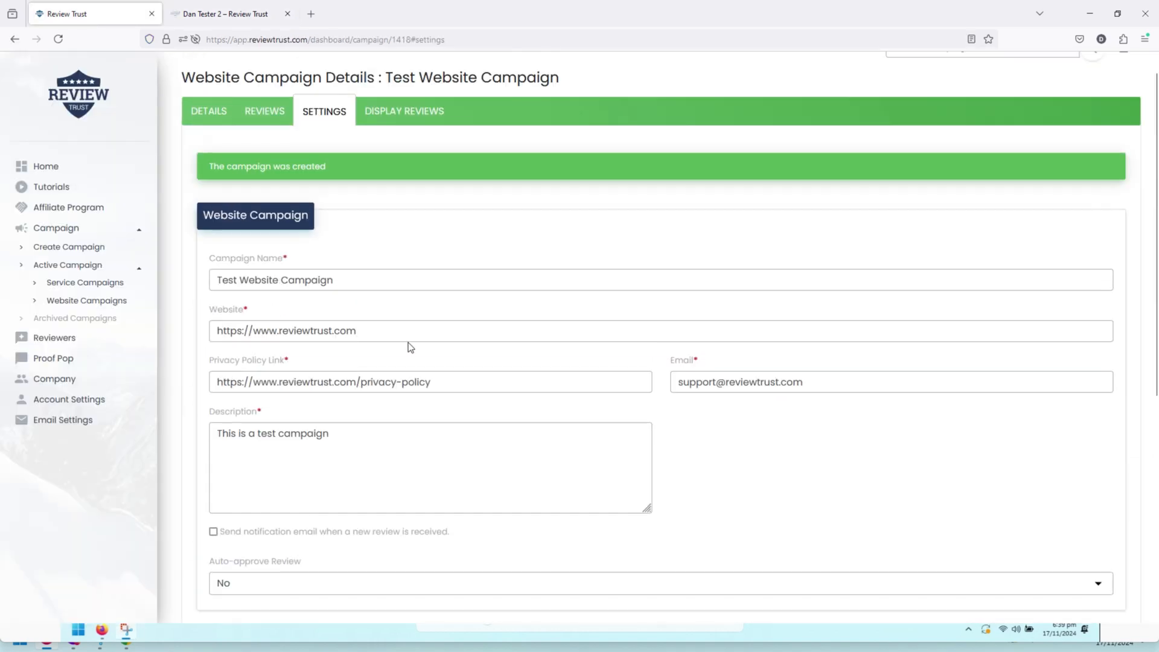
left_click(268, 113)
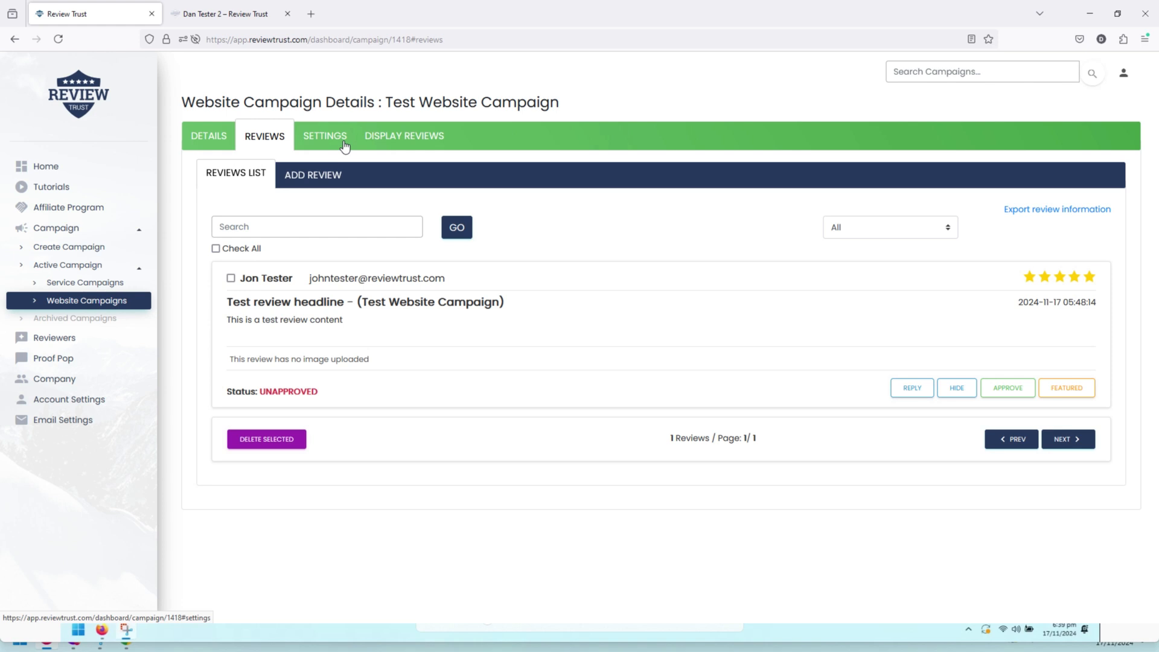
Open the campaign's Display Reviews widget embed list, currently empty
left_click(388, 137)
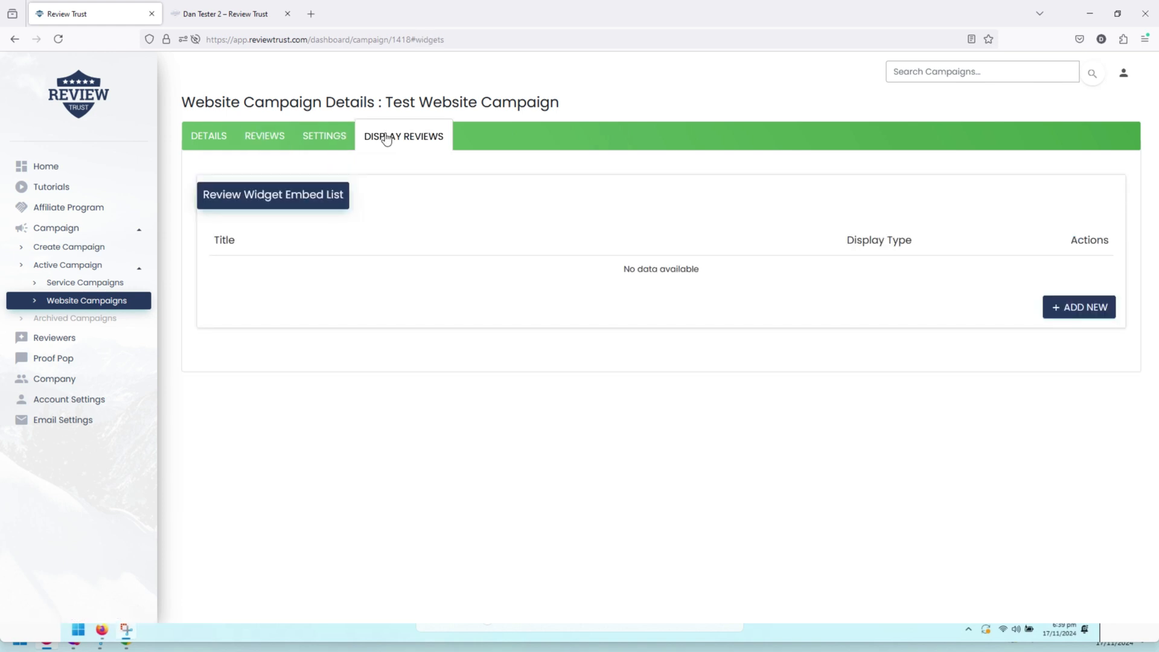
Add a Bottom - Large widget named 'Display Widget for Website Campaign 1' and save it
left_click(1074, 312)
left_click(443, 205)
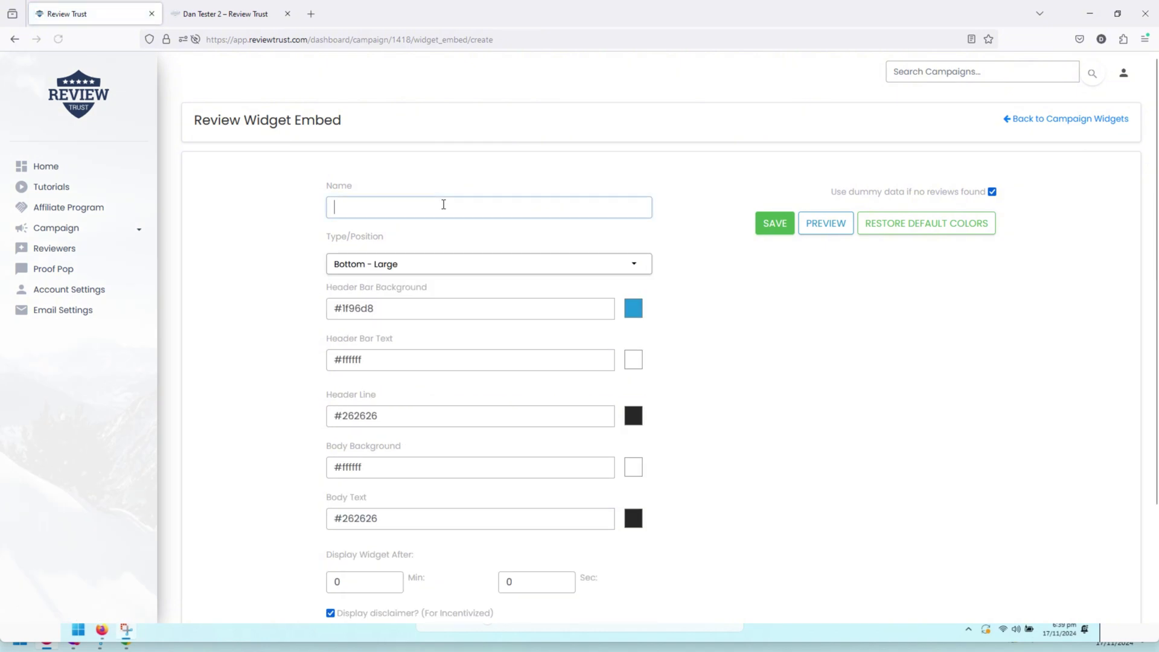
type("Displ")
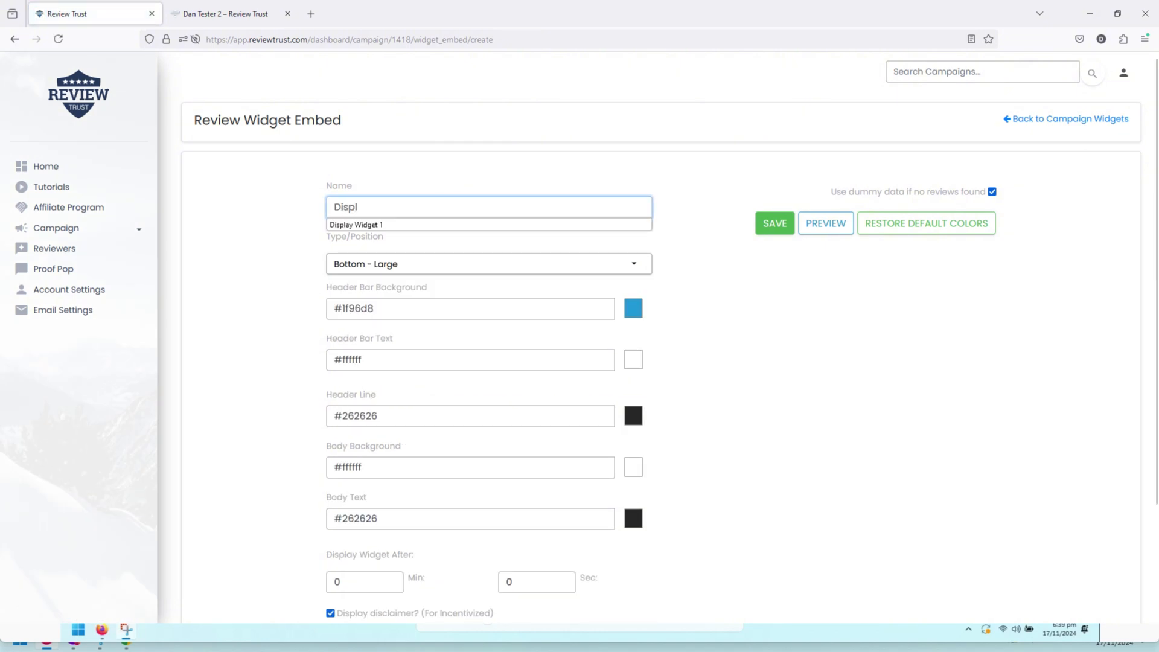
type("ay Widget")
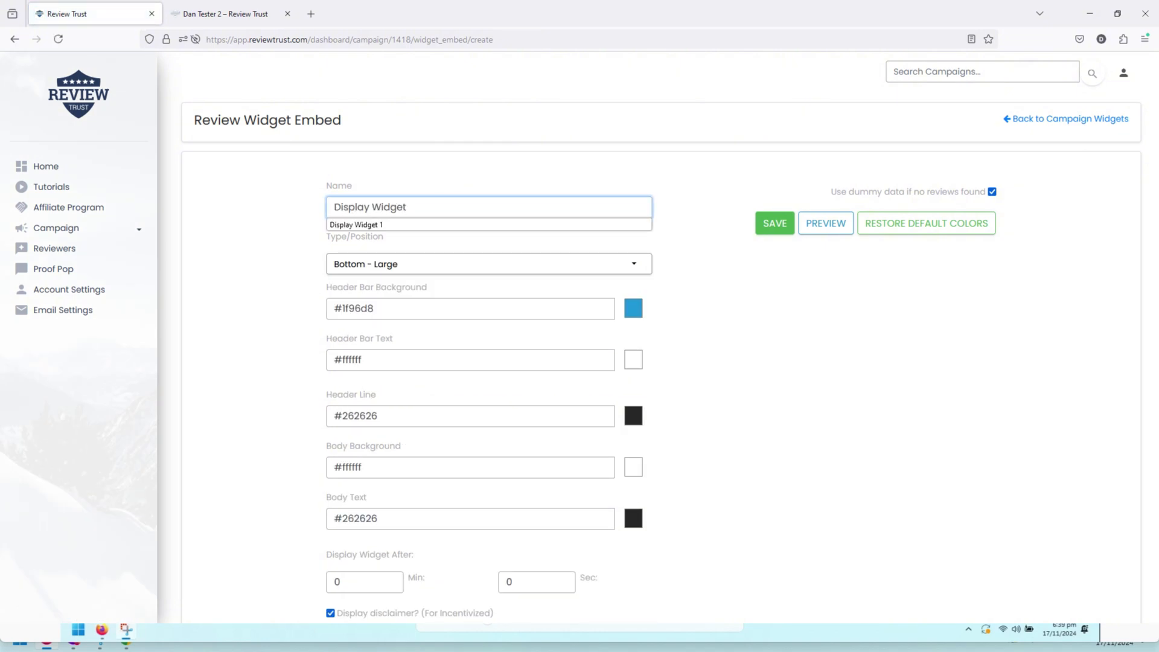
type(" for Website Cam")
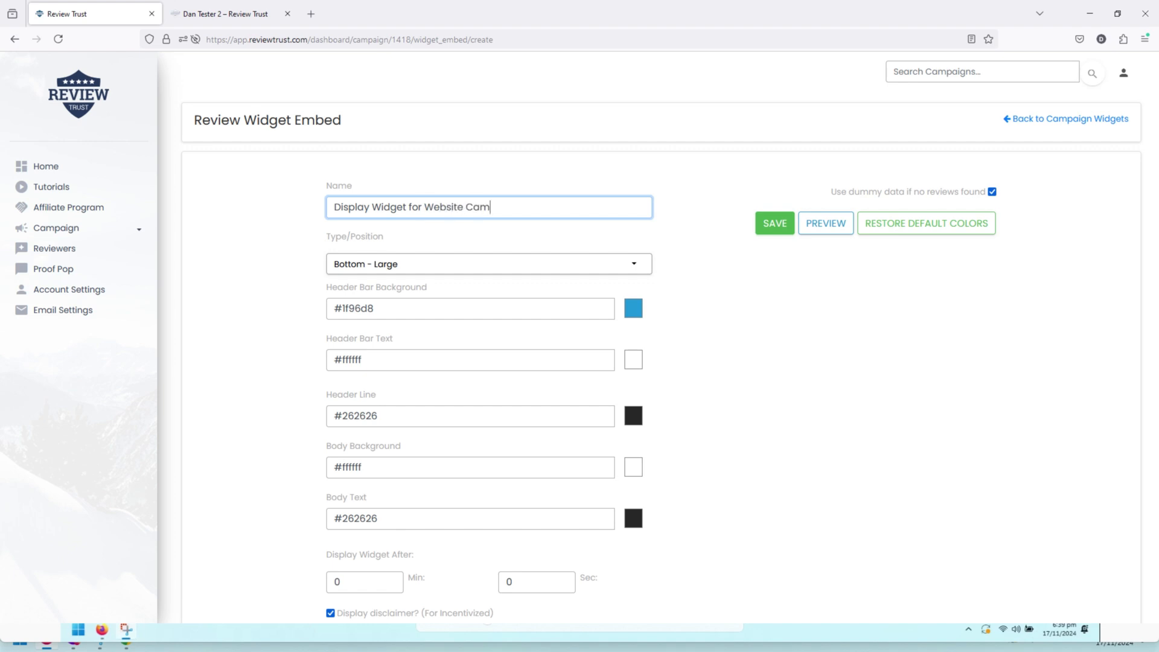
type("paign 1")
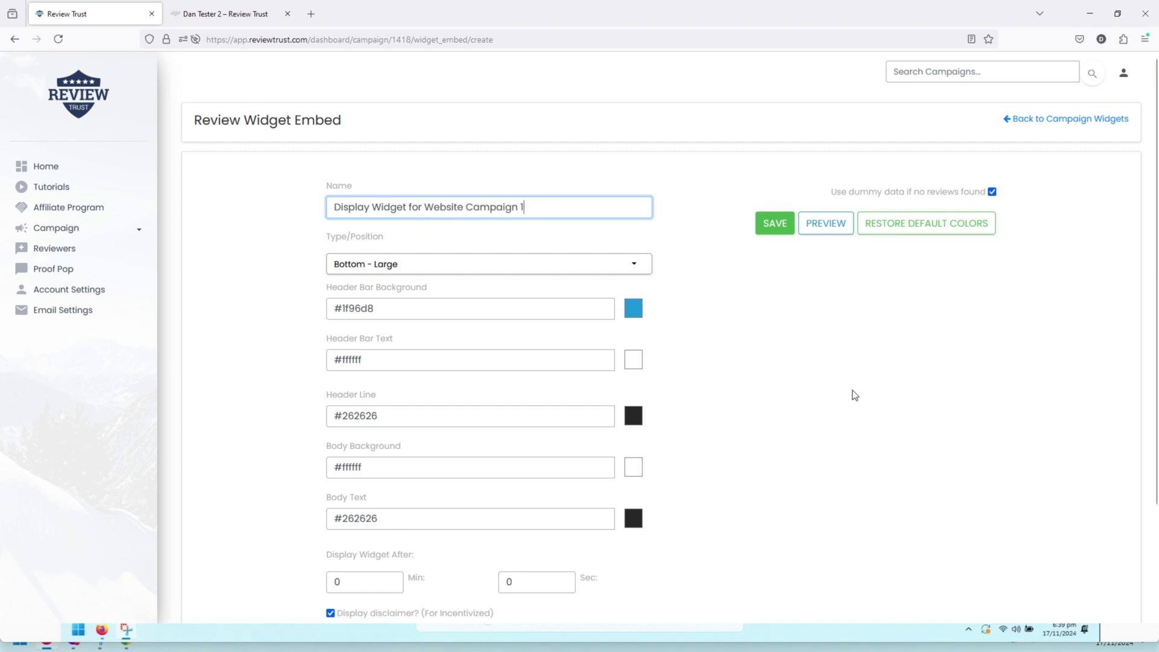
left_click(853, 394)
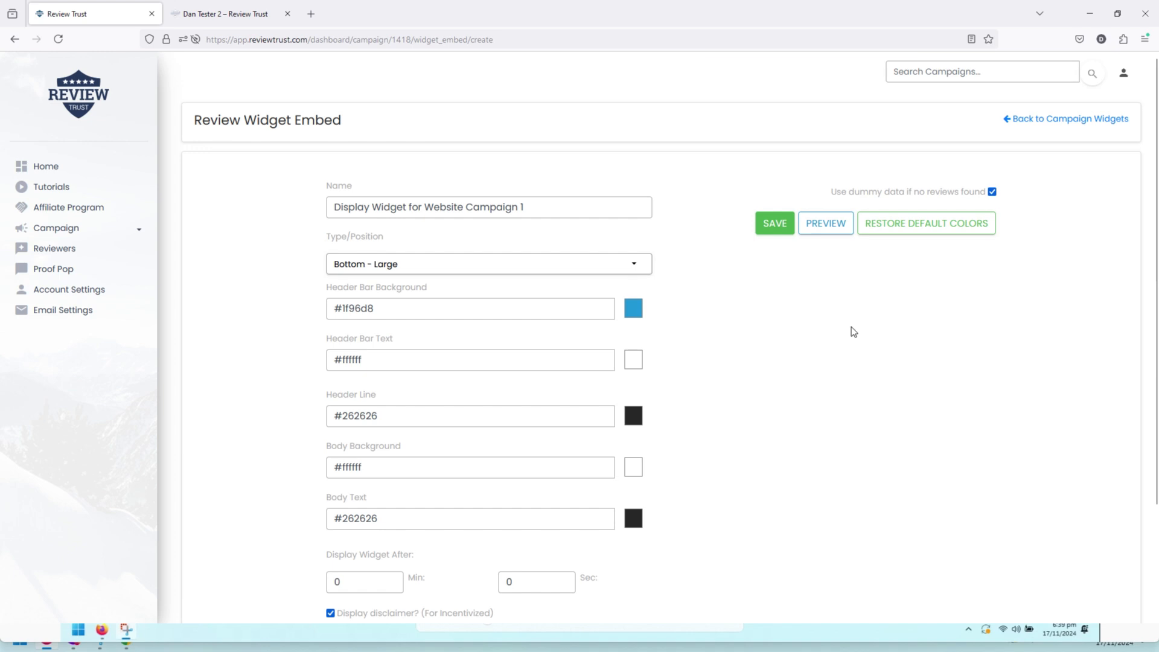
scroll(651, 389, "down", 3)
scroll(664, 408, "up", 3)
left_click(773, 232)
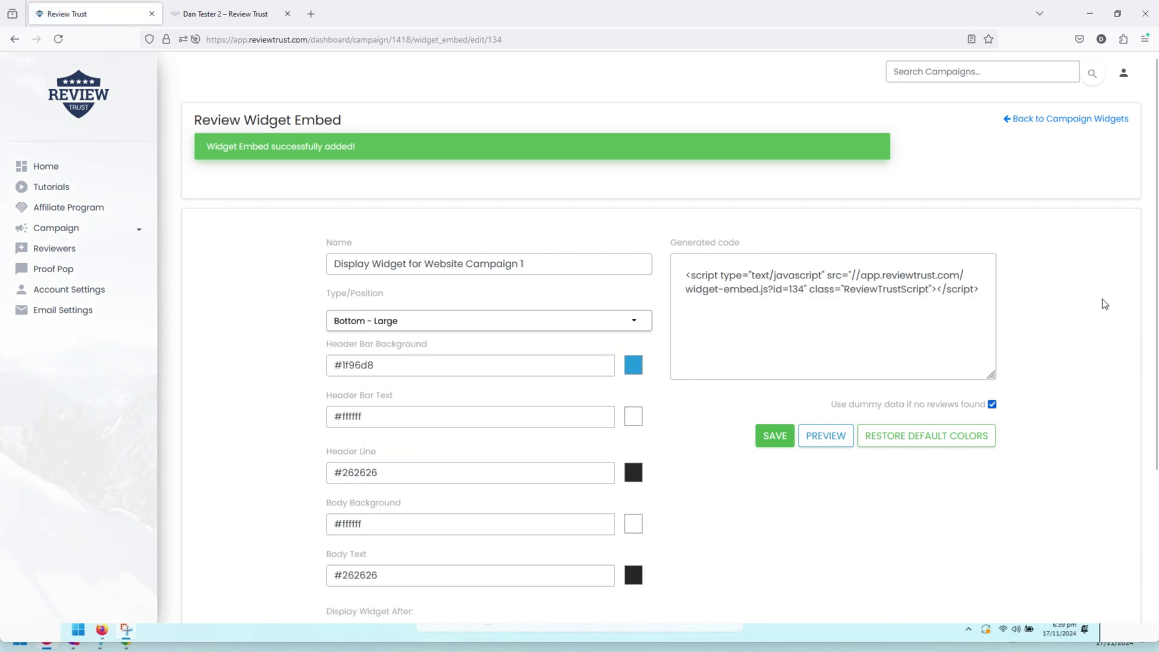
Preview the widget's sample review card, then uncheck 'Use dummy data if no reviews found'
scroll(1102, 299, "down", 2)
scroll(1102, 299, "up", 1)
left_click(842, 374)
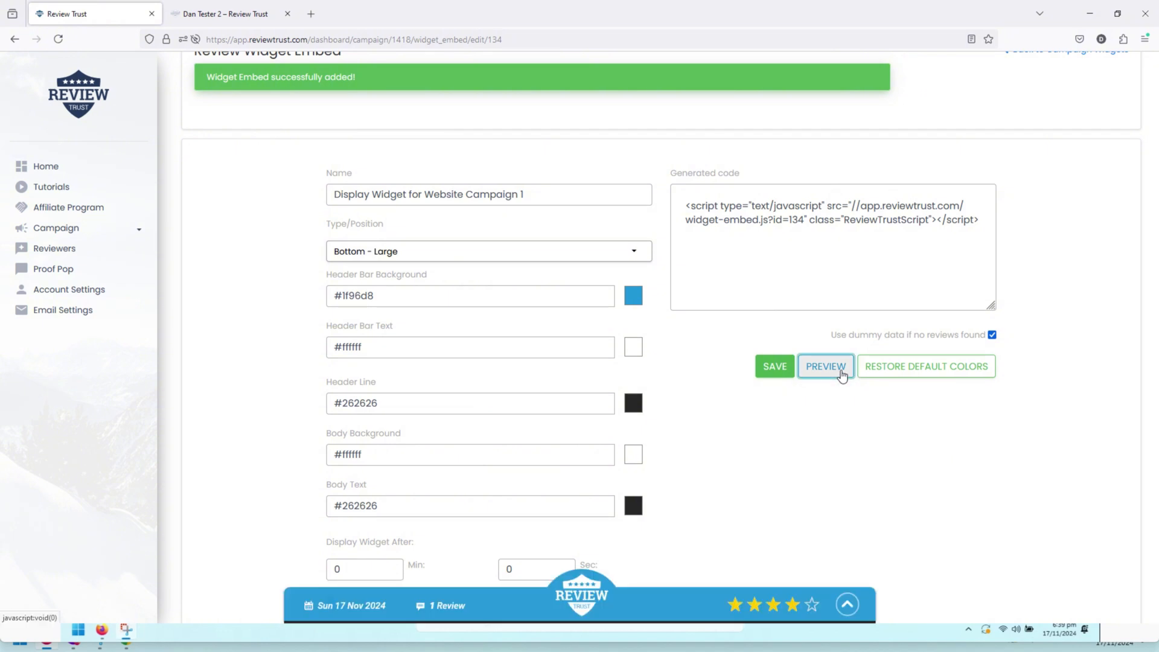
left_click(489, 603)
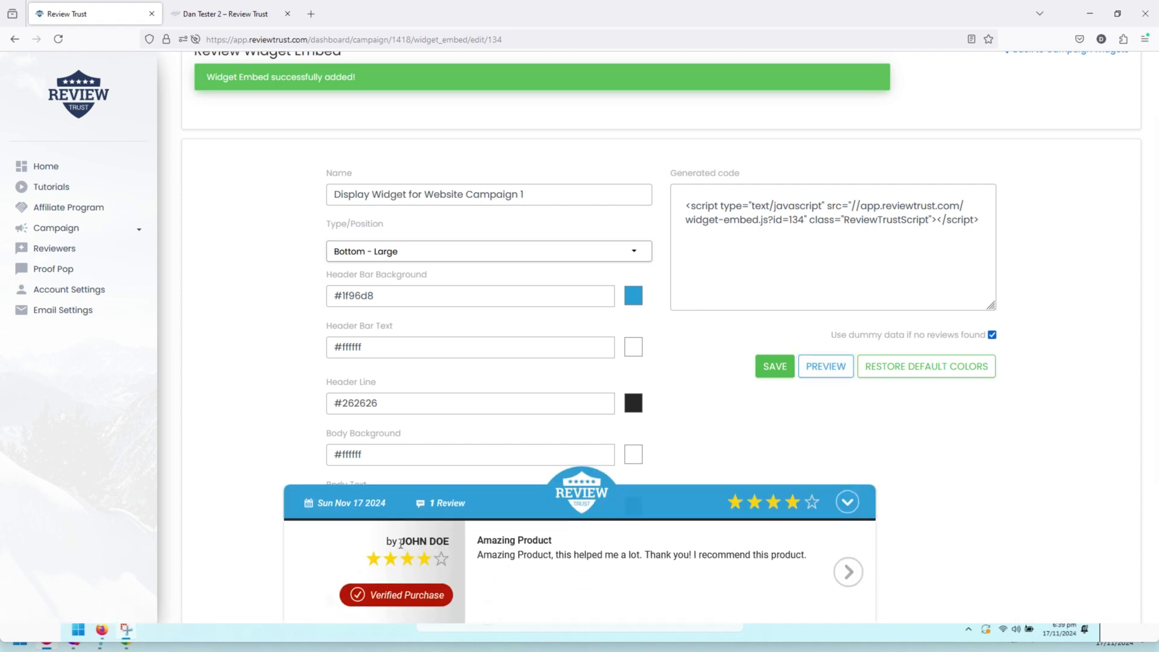
left_click_drag(399, 541, 688, 552)
left_click(720, 573)
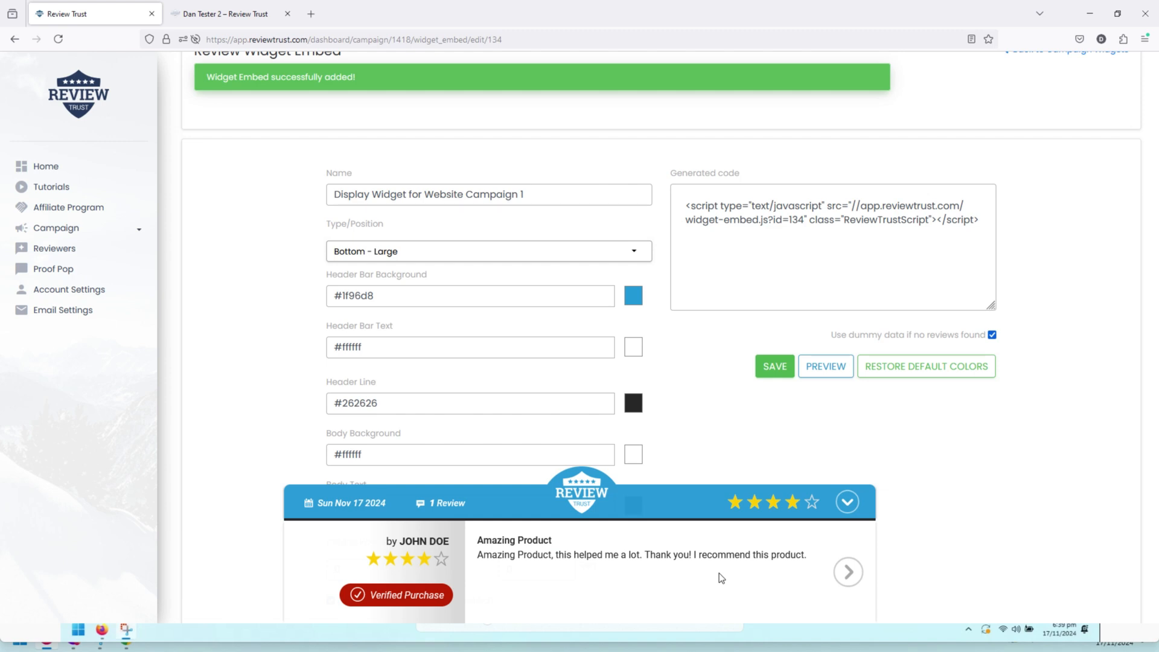
left_click(992, 336)
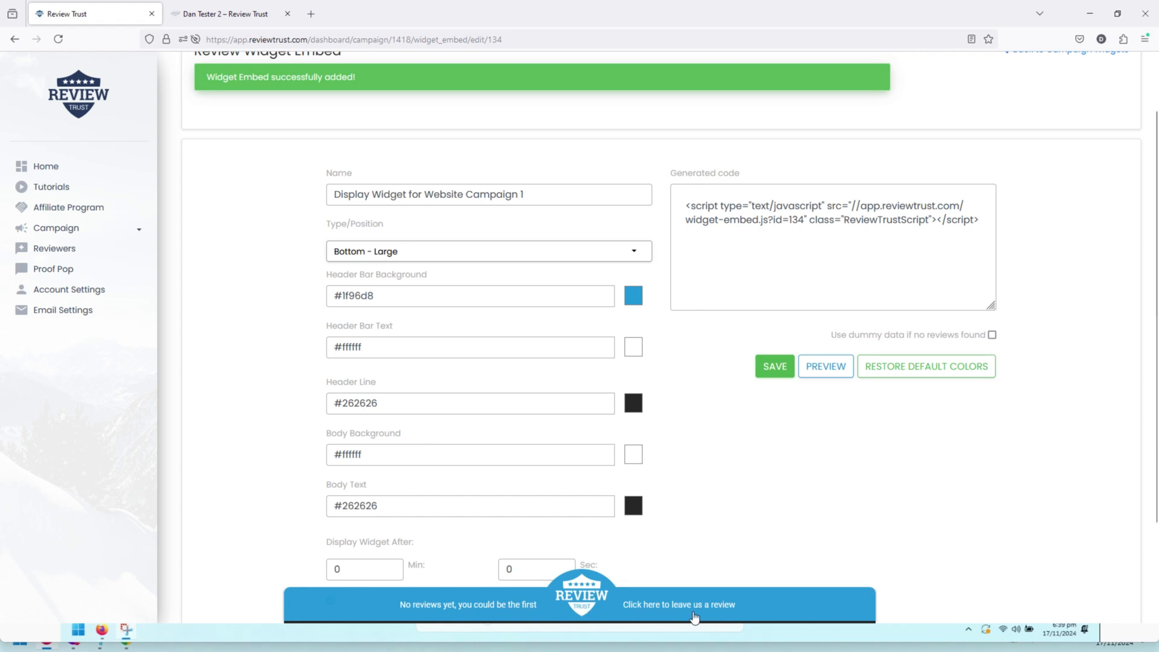
scroll(926, 450, "up", 2)
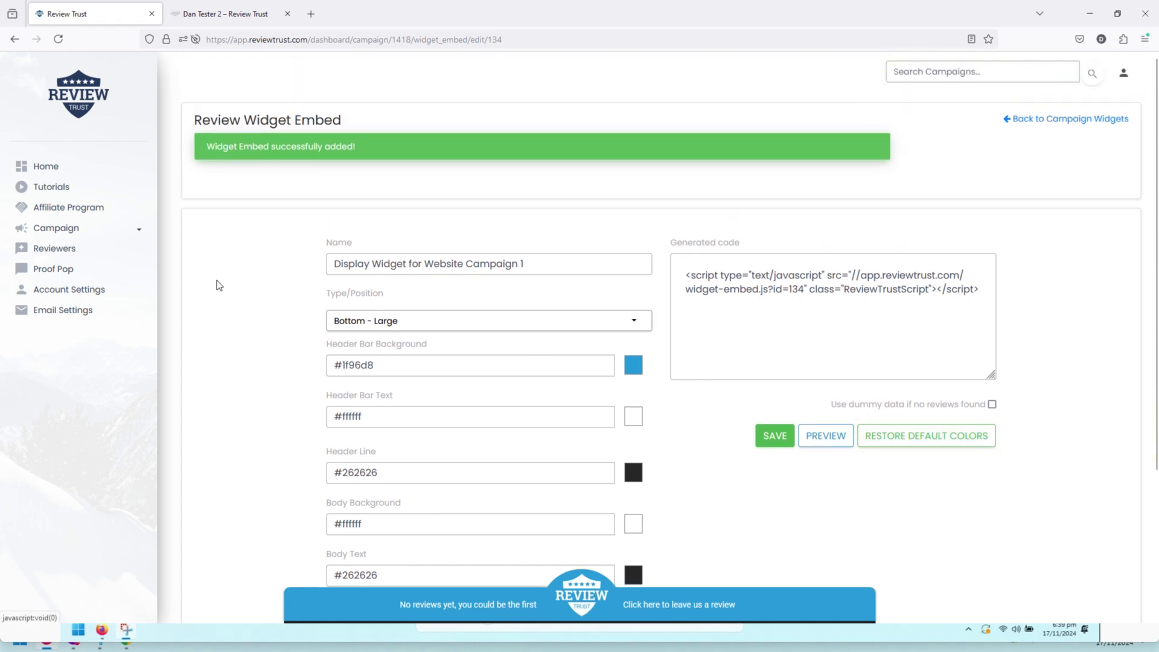
Approve the test review under the campaign's REVIEWS tab, then switch to DISPLAY REVIEWS
left_click(1083, 120)
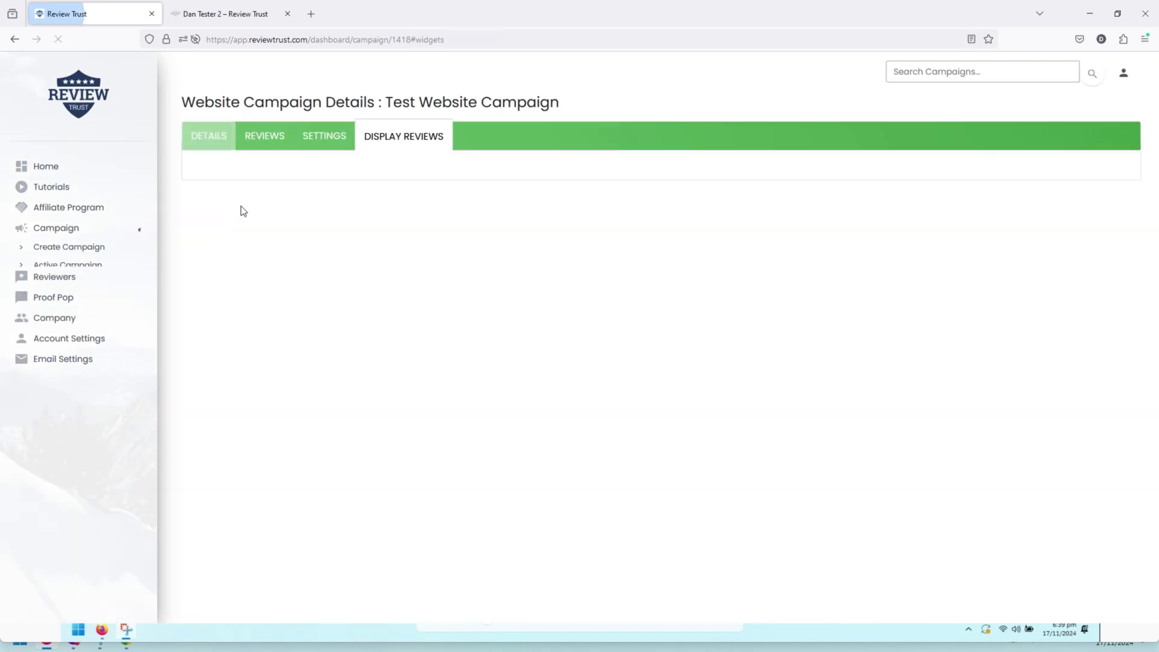
left_click(252, 136)
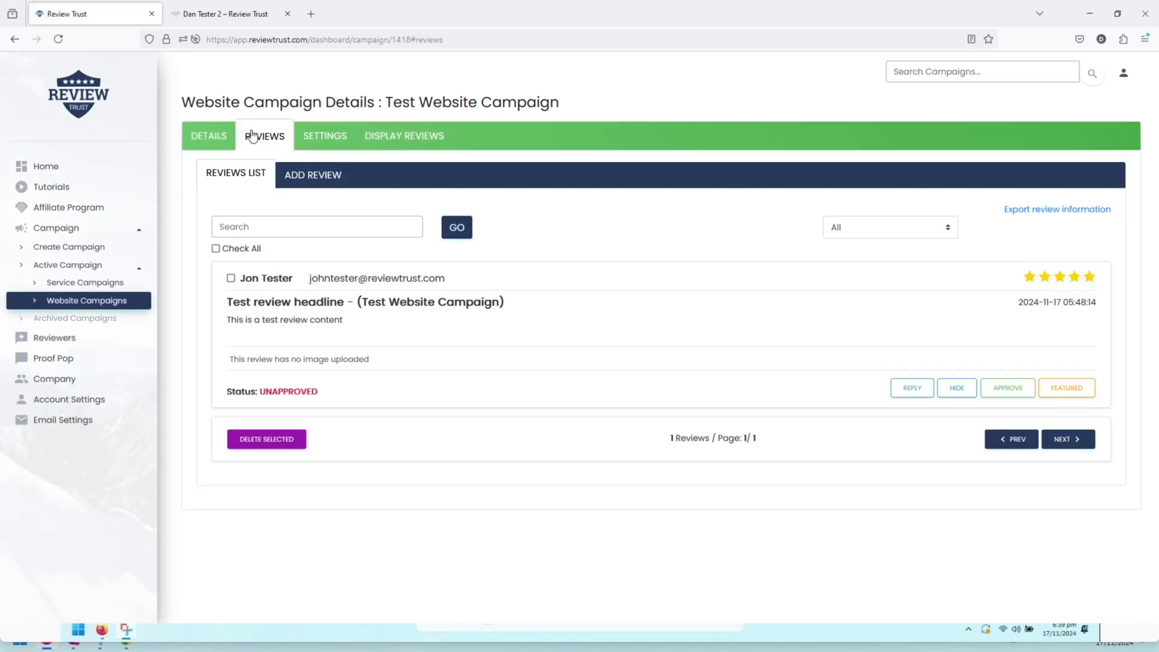
left_click(1009, 389)
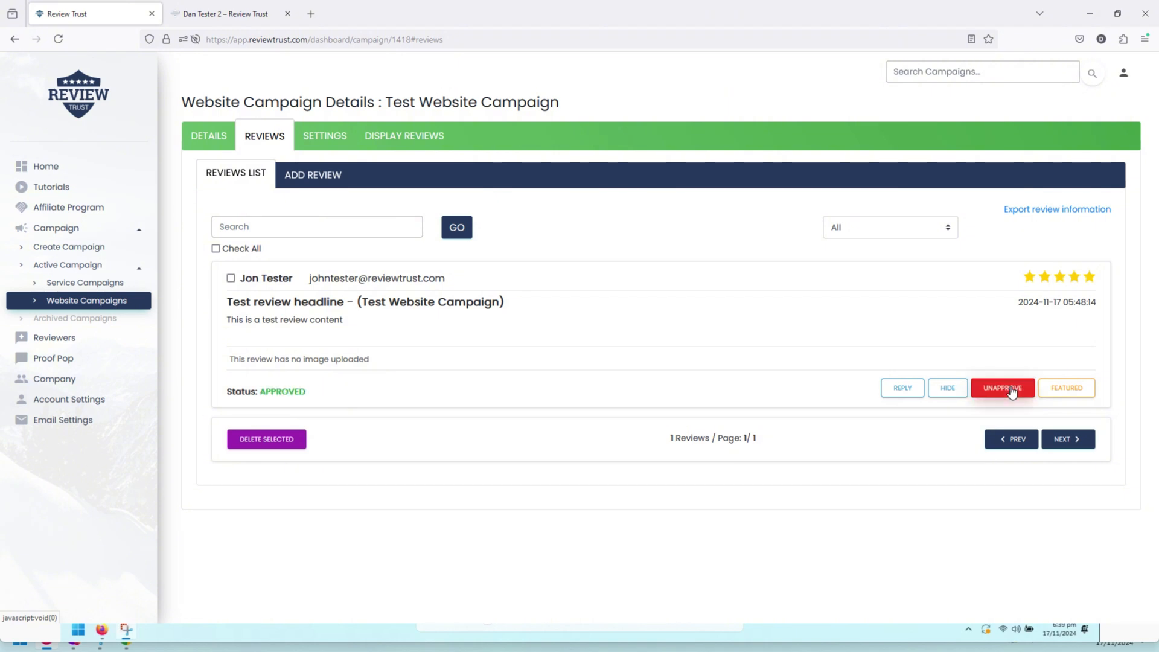
left_click(404, 135)
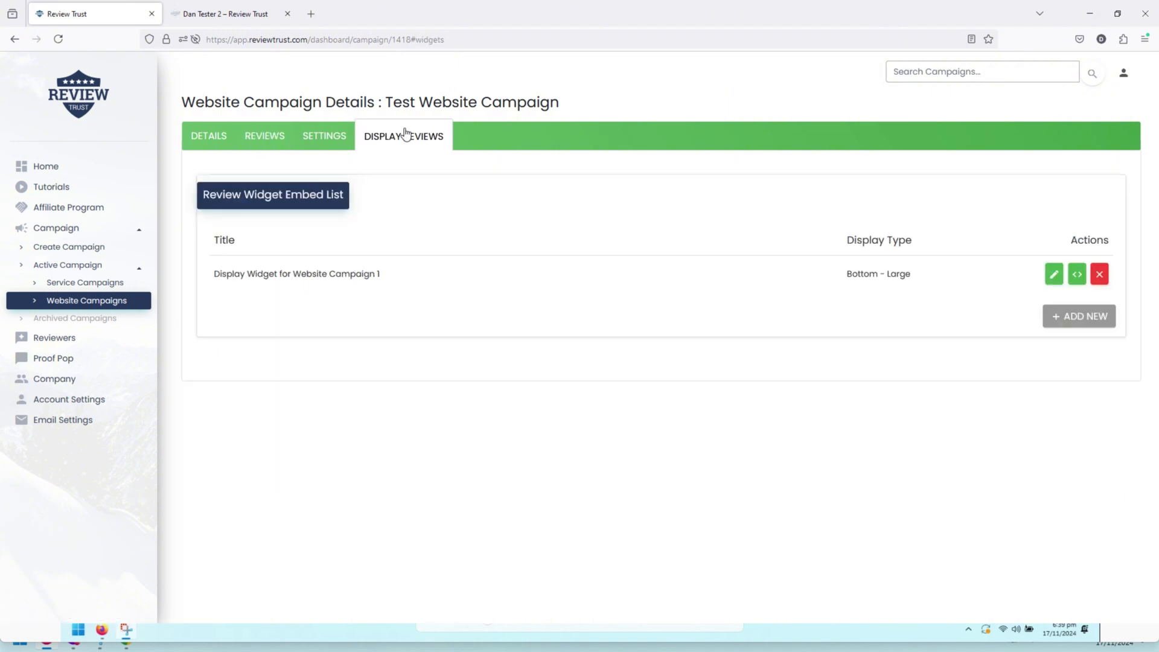
Confirm the Bottom - Large widget preview shows the five-star 'Test review headline', then reopen REVIEWS
left_click(1053, 274)
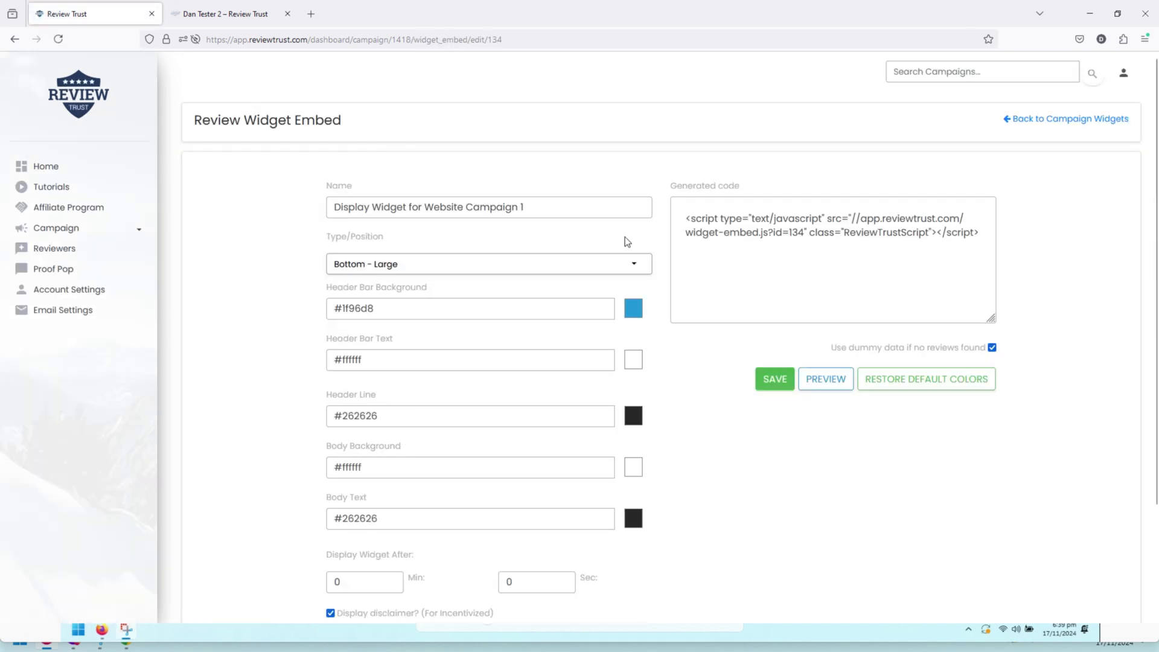
left_click(824, 379)
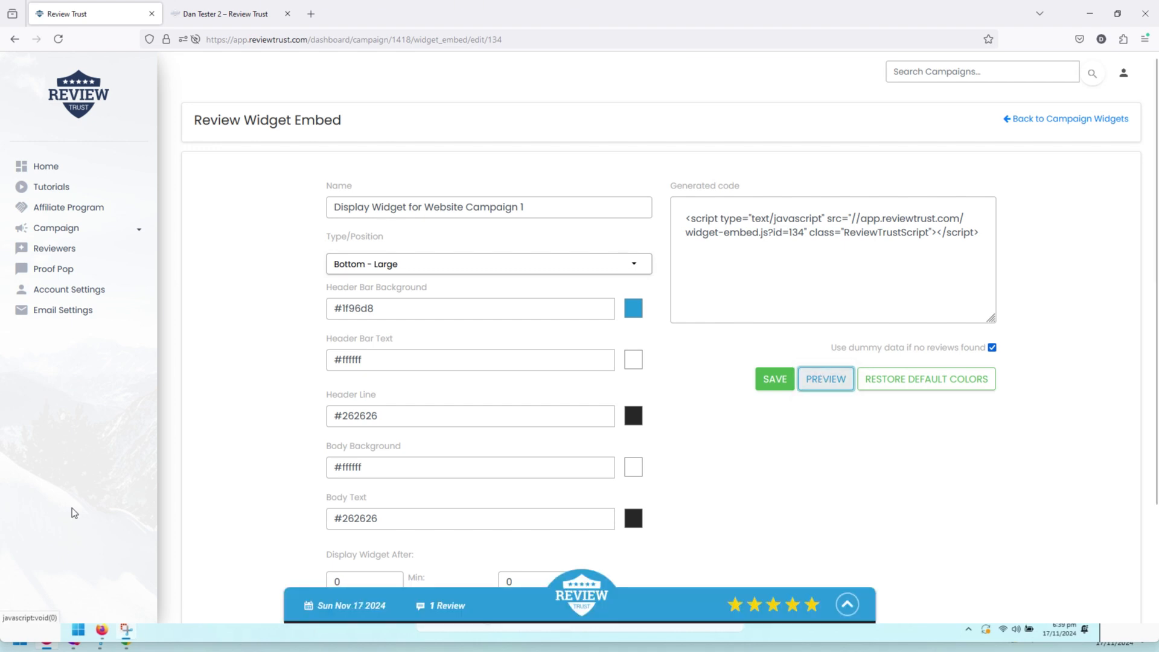
left_click(502, 607)
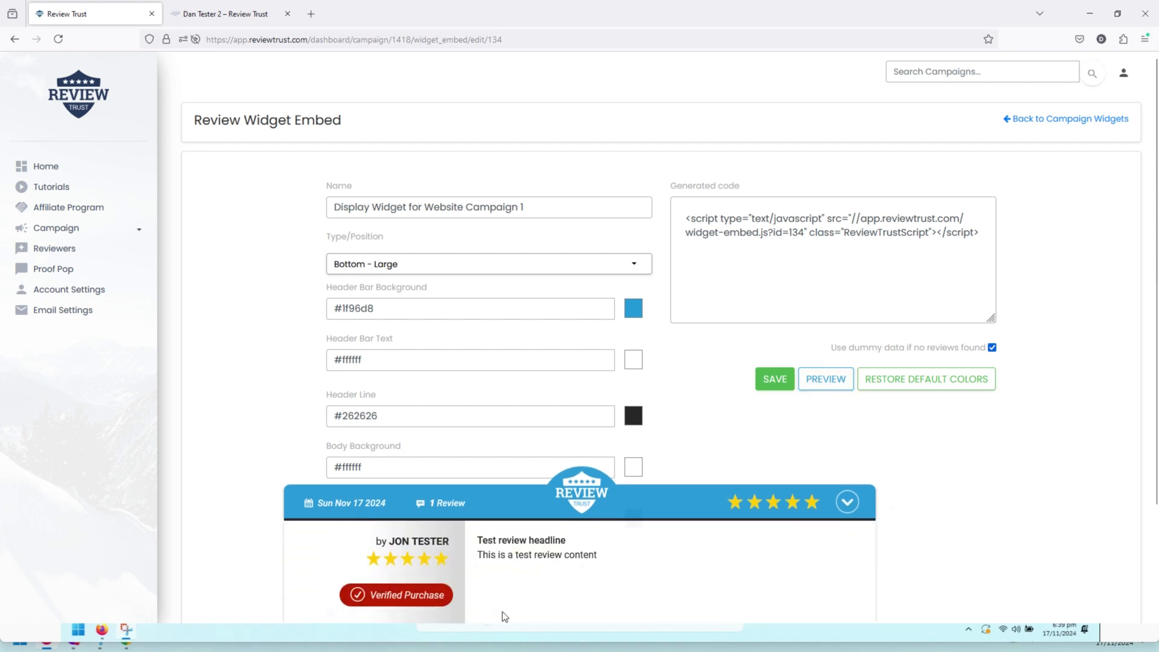
left_click_drag(386, 541, 445, 542)
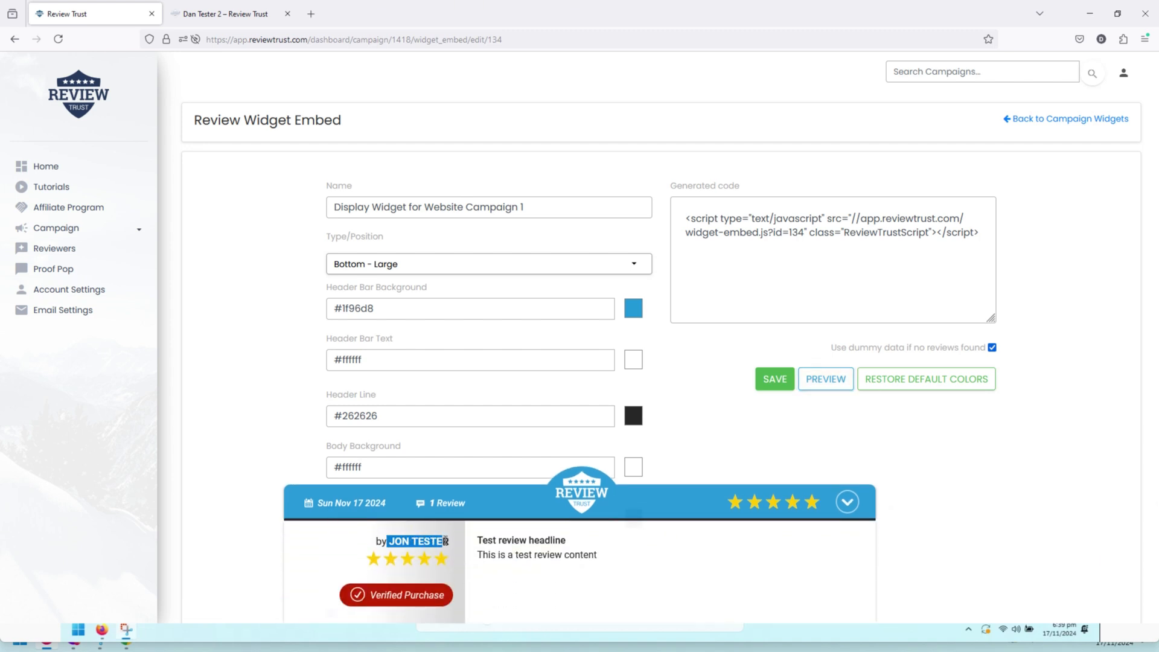
left_click(559, 558)
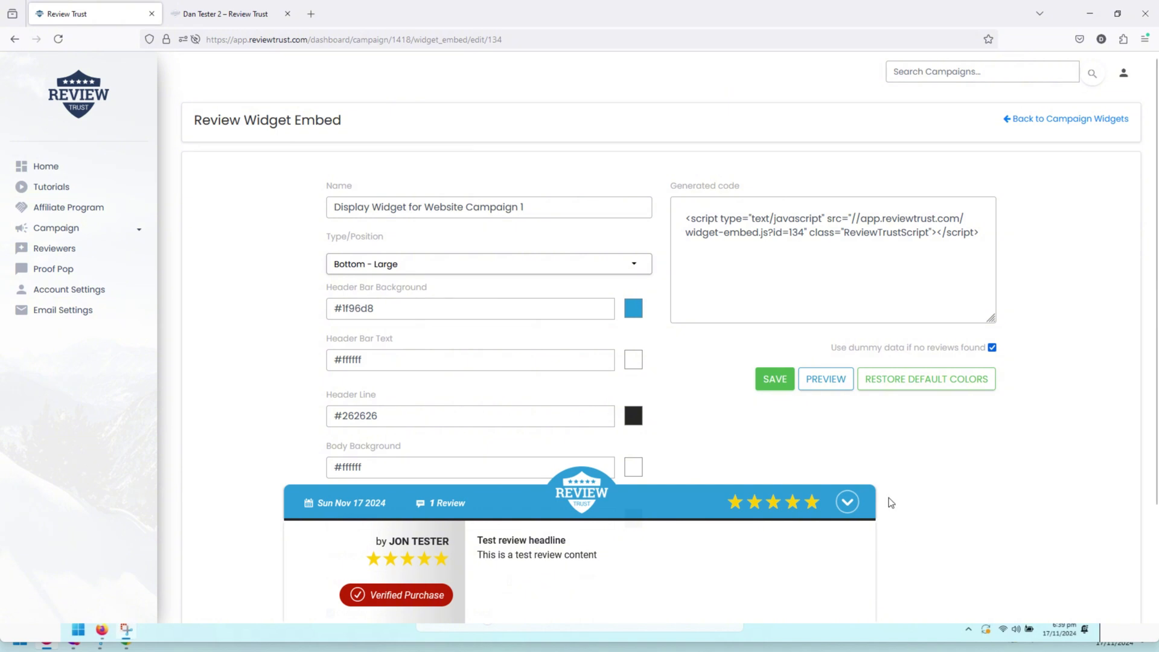
left_click(847, 502)
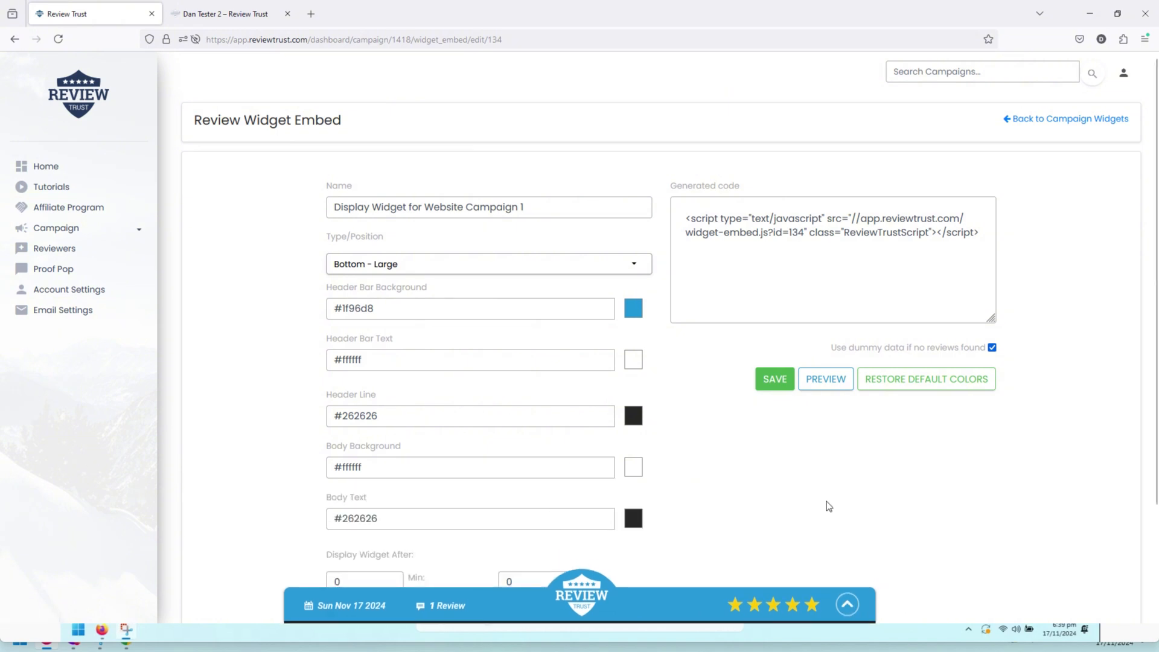
left_click(1055, 119)
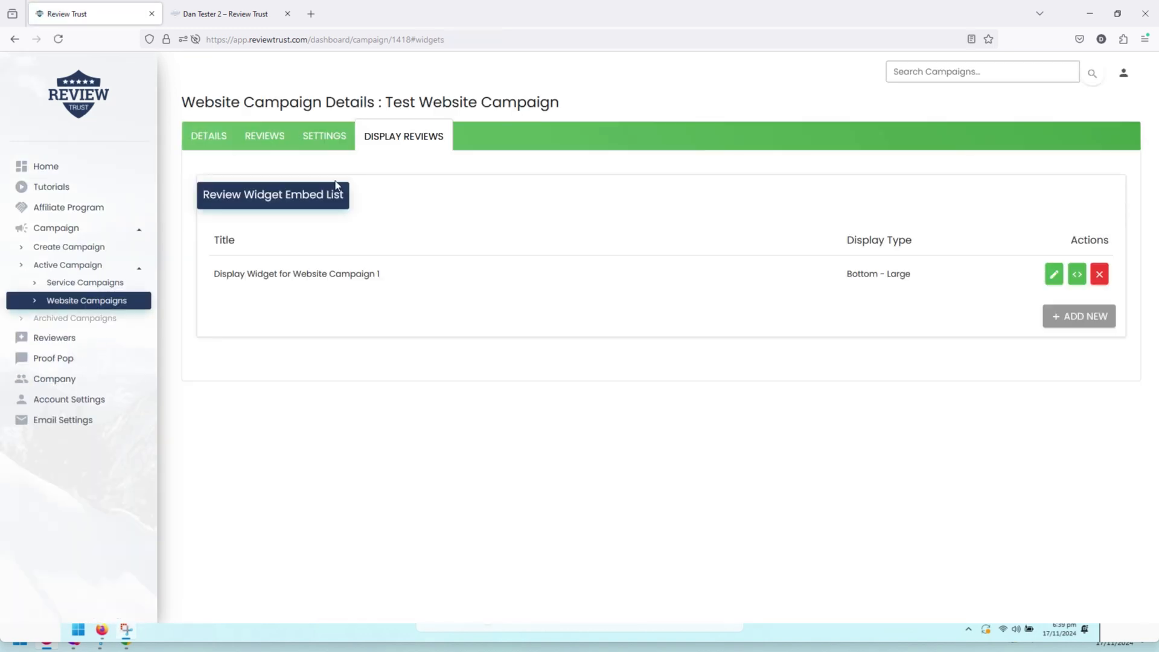
left_click(261, 137)
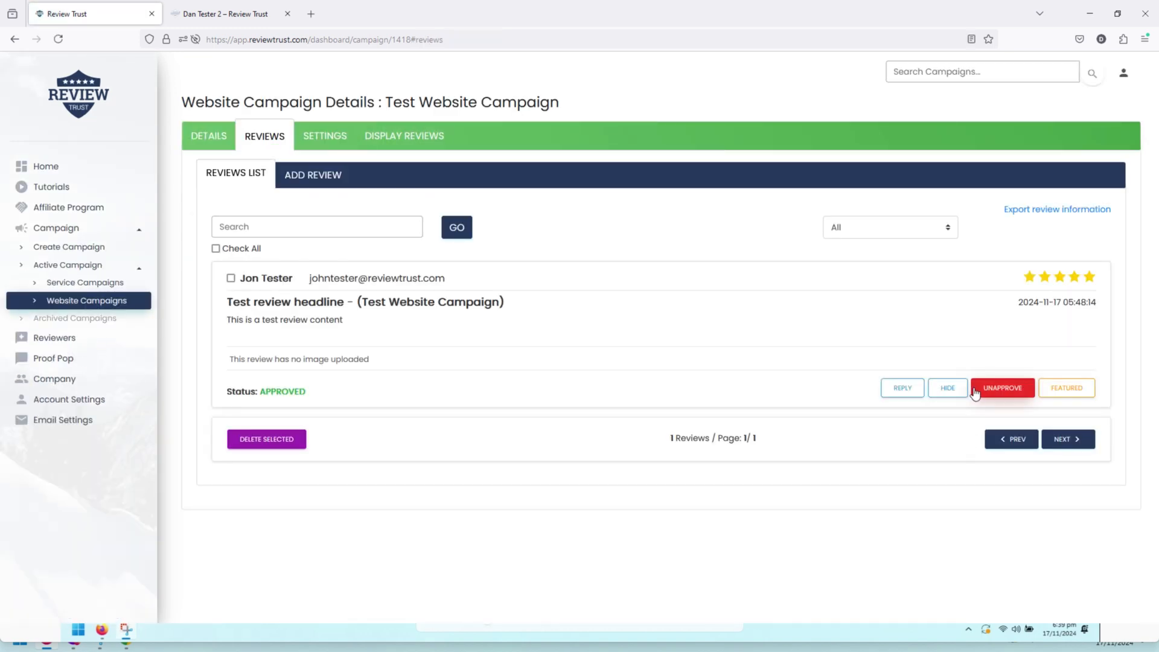